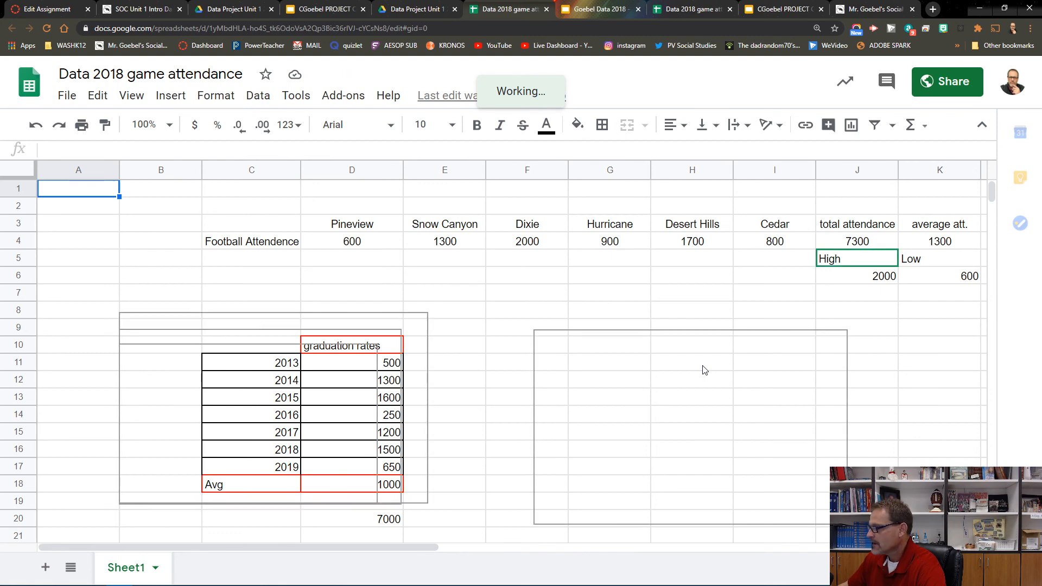
Step: Move the High/Low column chart down so it no longer covers the school attendance chart
scroll(495, 412, "down", 2)
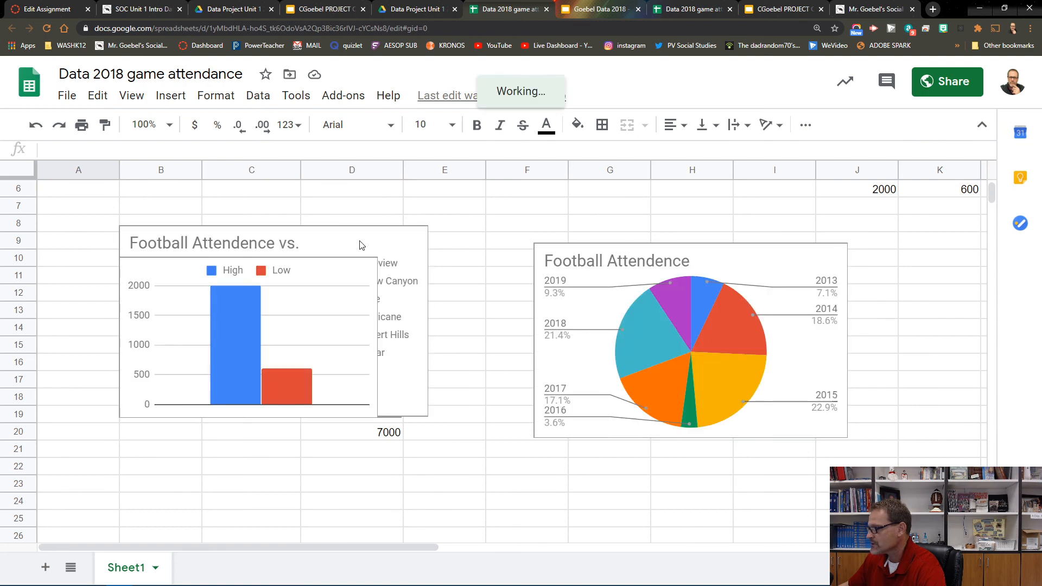
left_click(334, 347)
left_click_drag(347, 279, 321, 391)
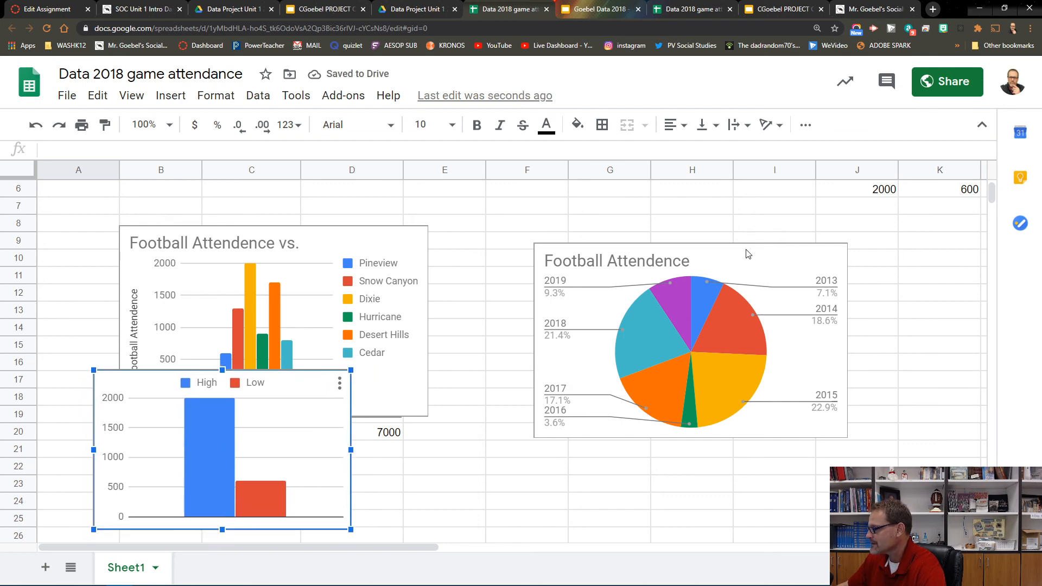
Step: Move the school attendance column chart up and drag the 3D pie chart out from behind it
left_click(415, 241)
left_click_drag(389, 243, 403, 206)
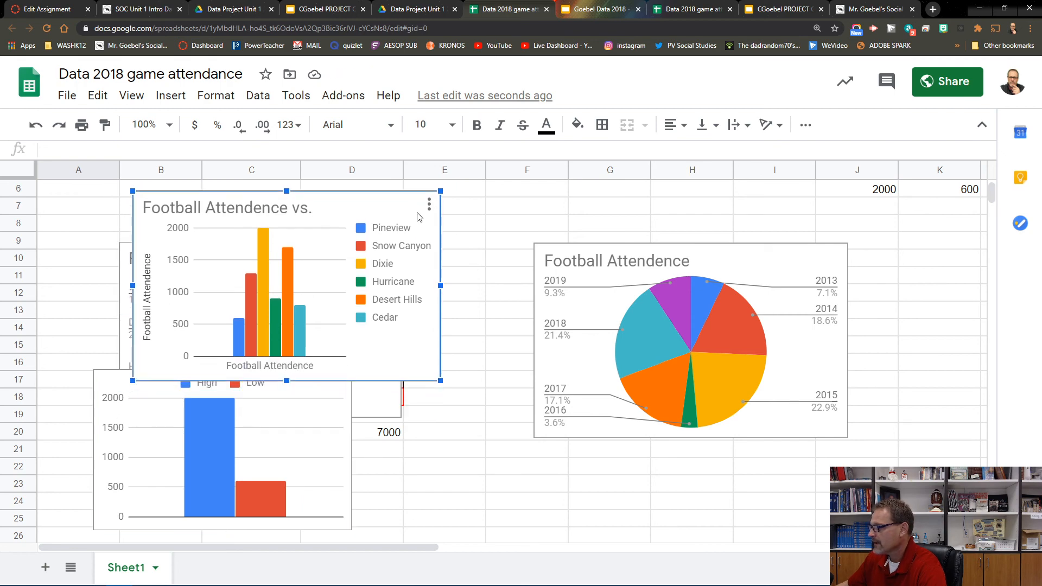
left_click(398, 403)
left_click_drag(347, 264, 558, 350)
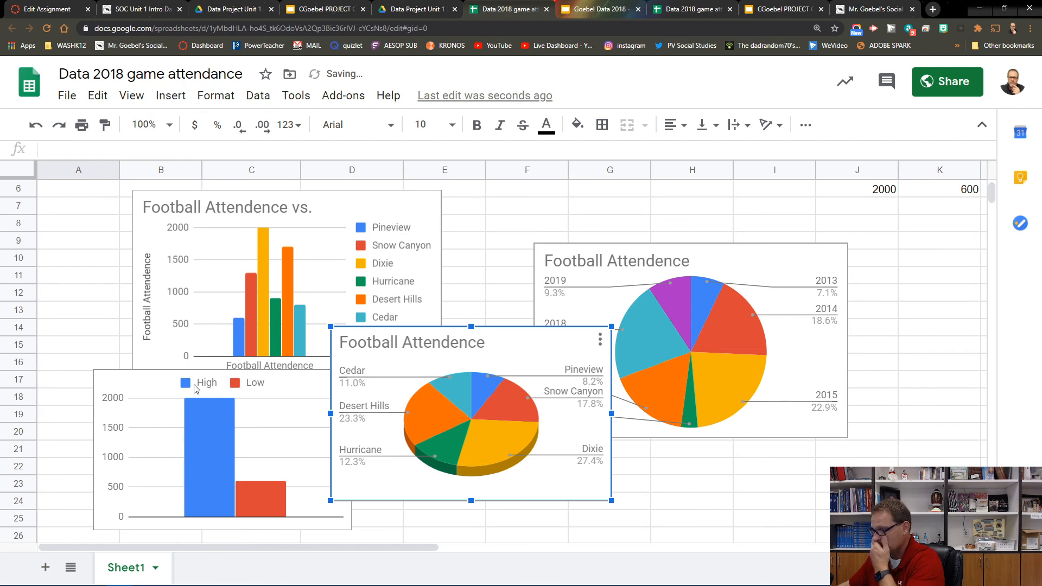
Step: Insert a new chart from the school attendance range C3:I4
scroll(957, 397, "up", 3)
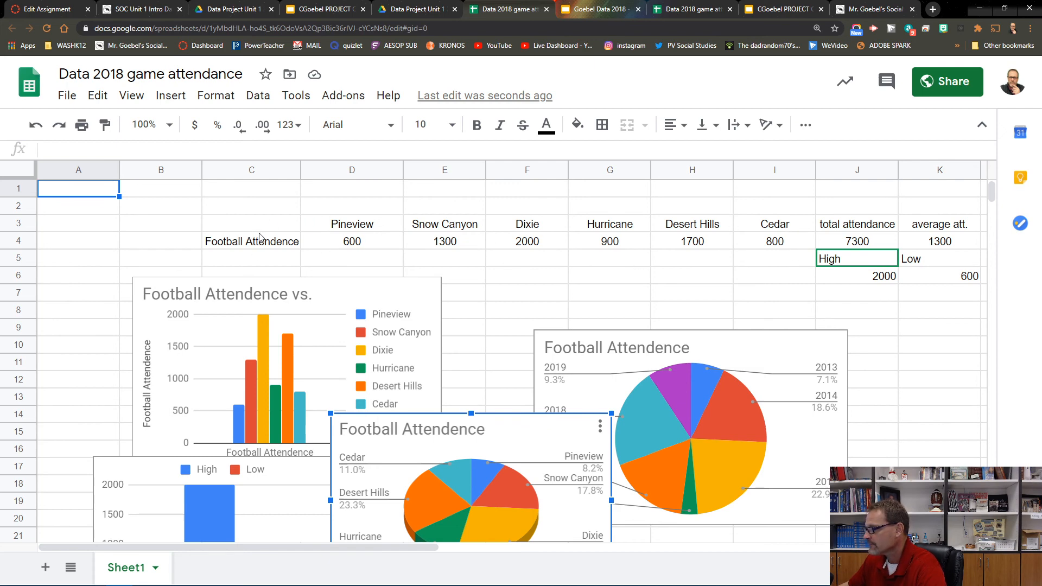
left_click_drag(238, 220, 784, 248)
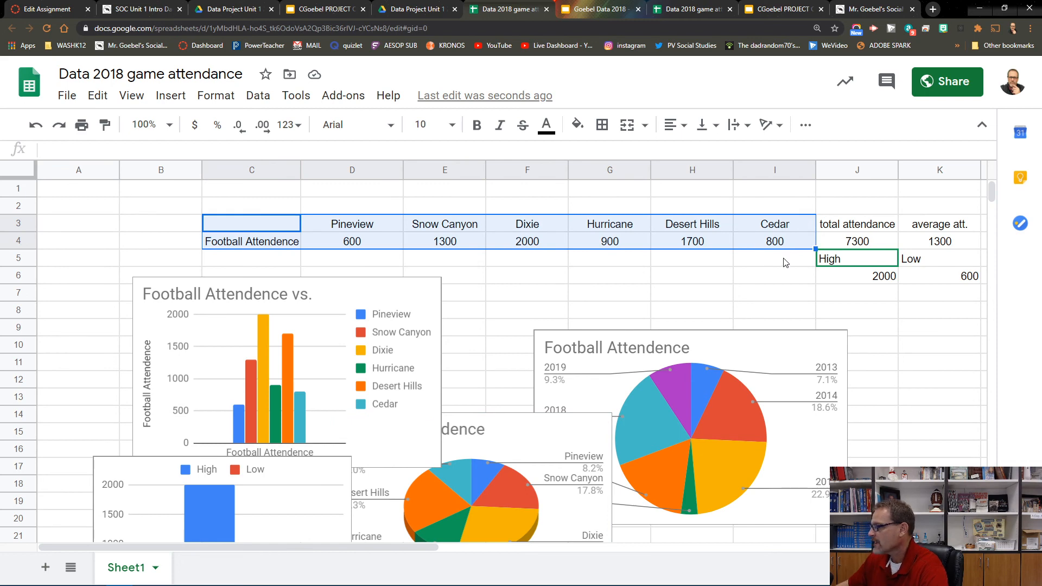
left_click(169, 96)
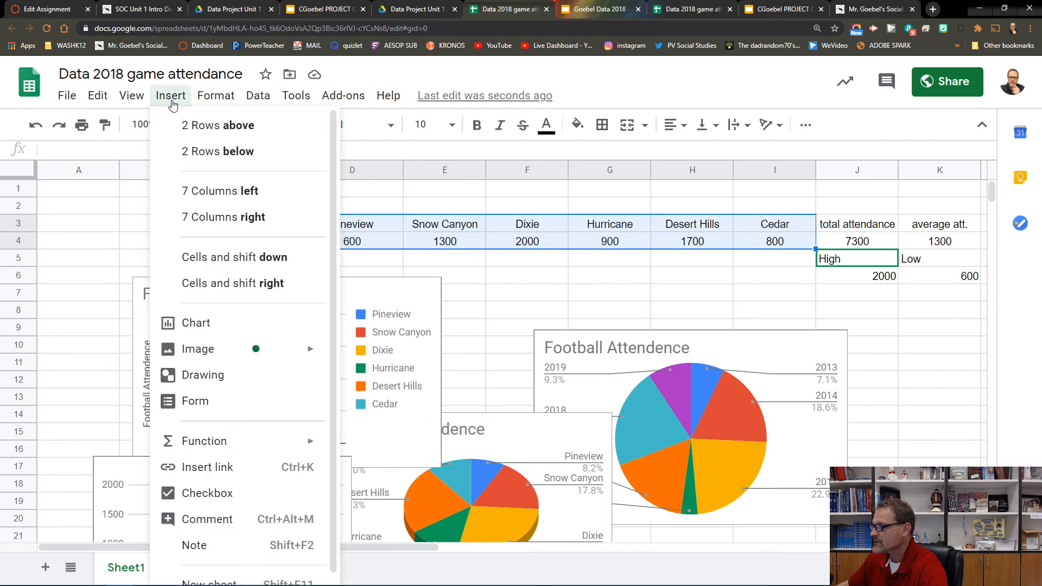
left_click(193, 331)
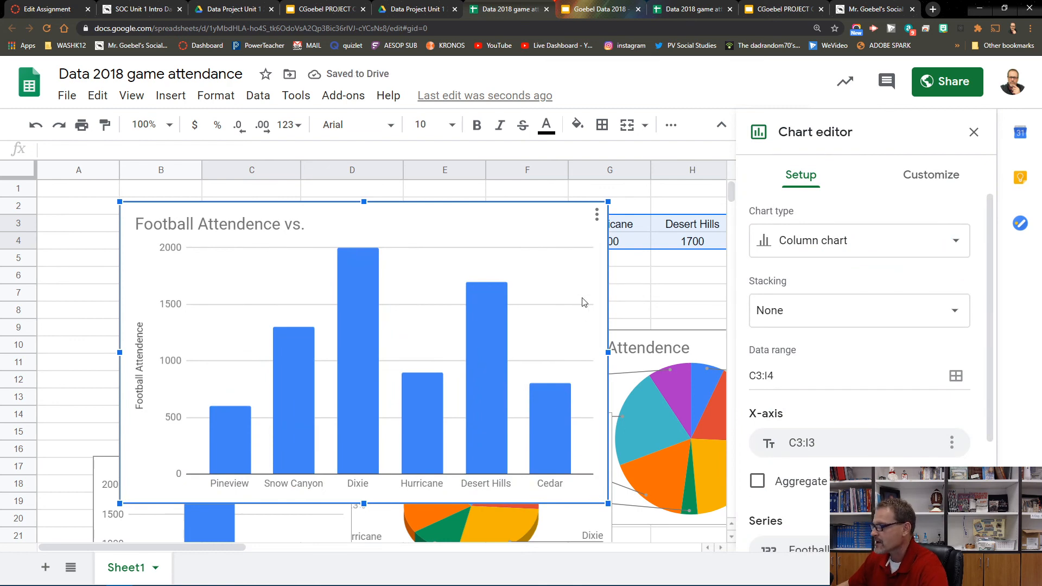
Step: Switch the new chart's type to Pie chart and back to Column chart, then delete the new chart
left_click(954, 250)
left_click(909, 346)
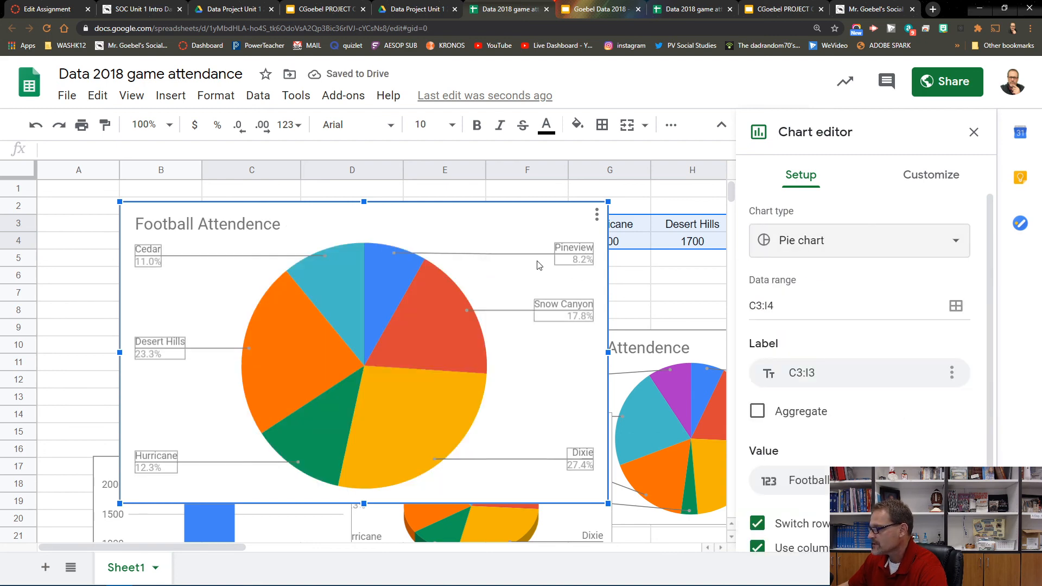
left_click(953, 244)
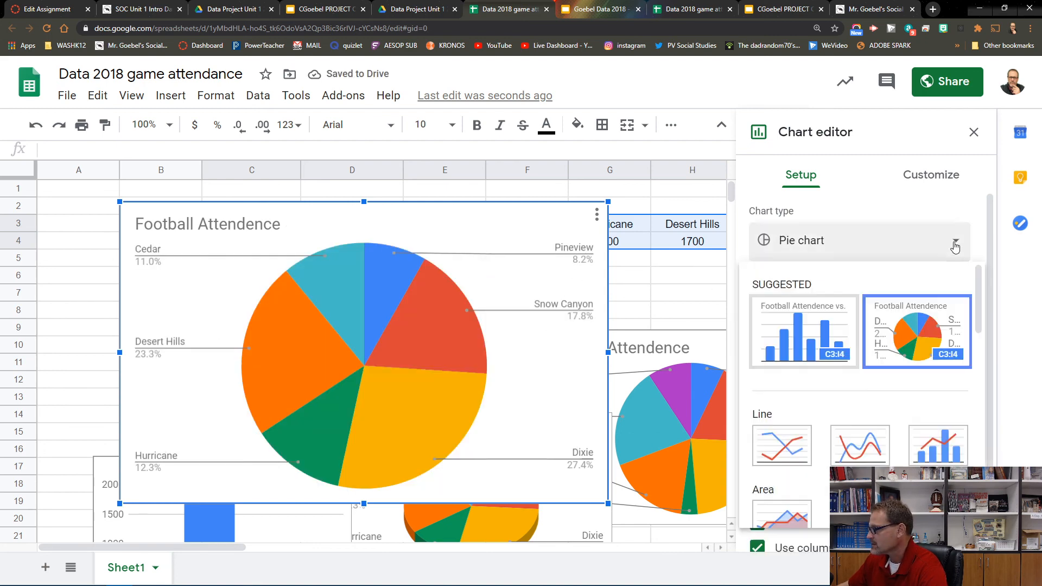
left_click(834, 342)
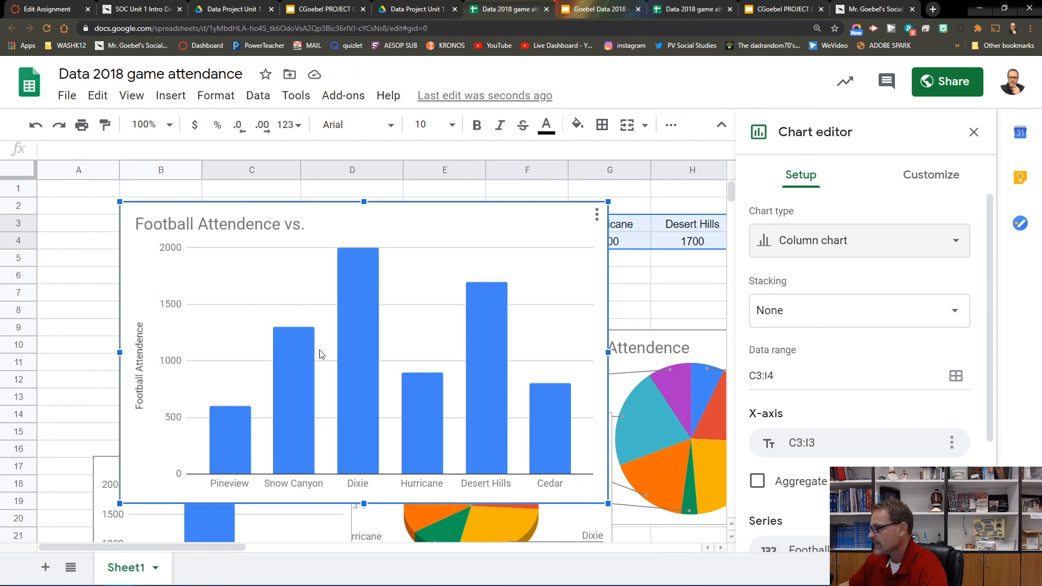
left_click(597, 215)
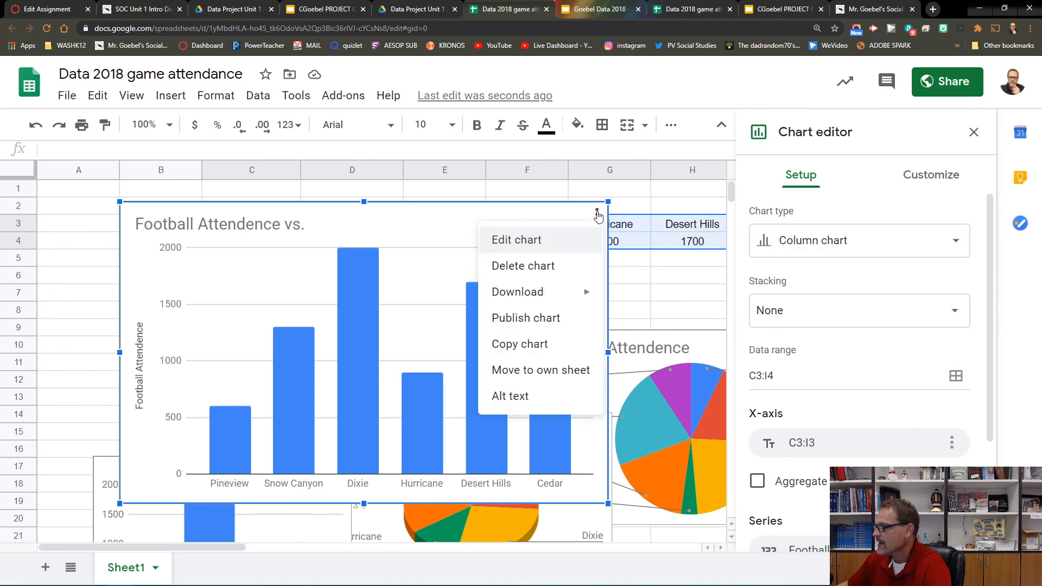
left_click(530, 272)
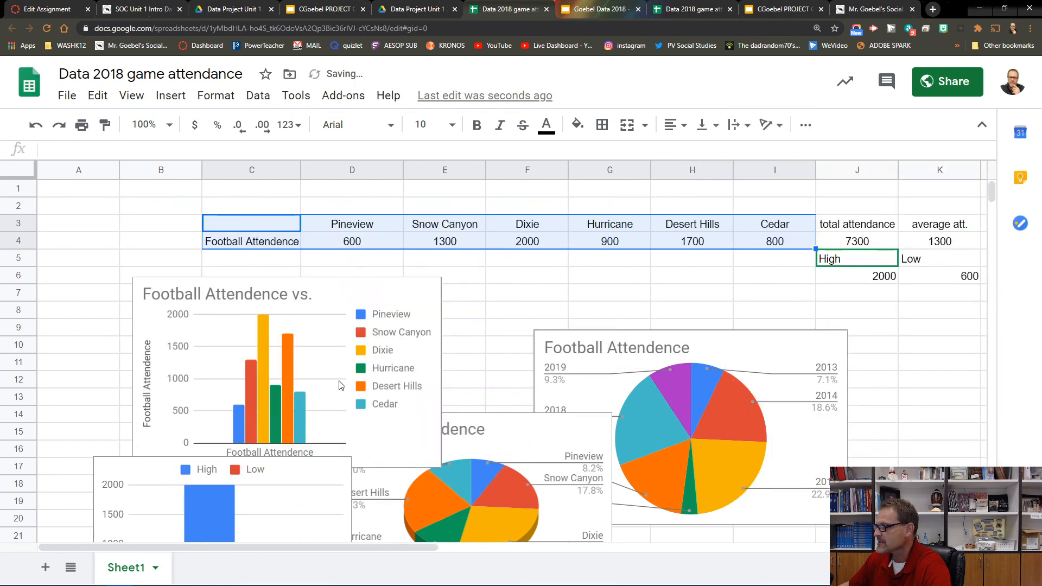
left_click(549, 293)
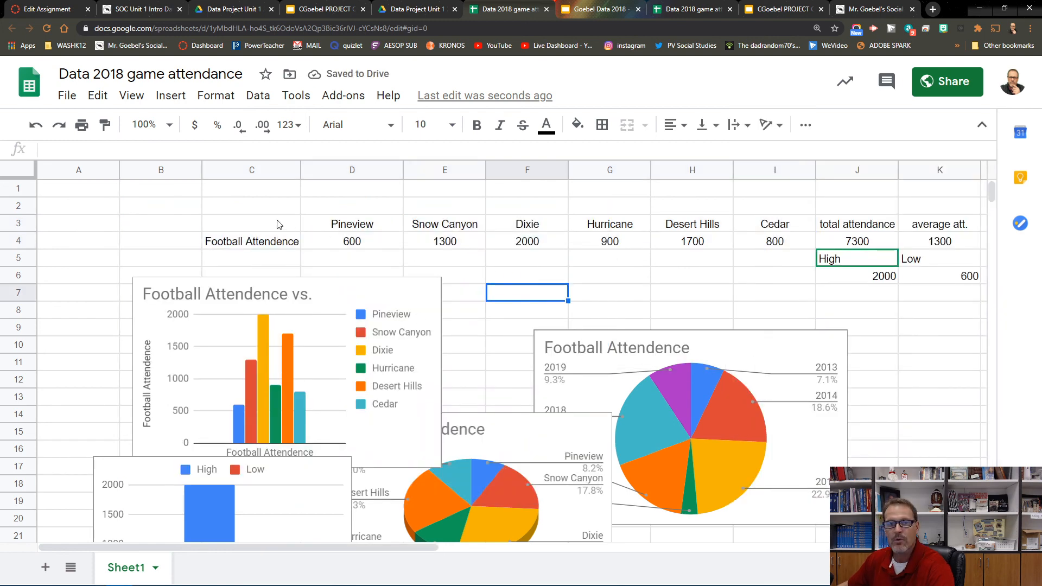
left_click_drag(242, 226, 769, 242)
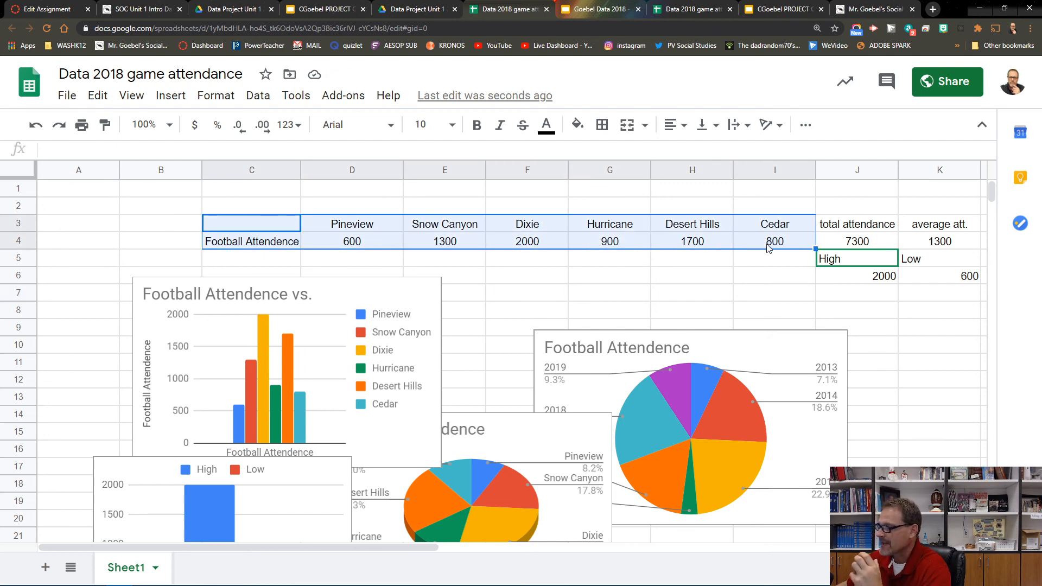
left_click(520, 310)
Step: Move the school attendance column chart to the right side of the sheet over the yearly pie chart
scroll(497, 359, "down", 3)
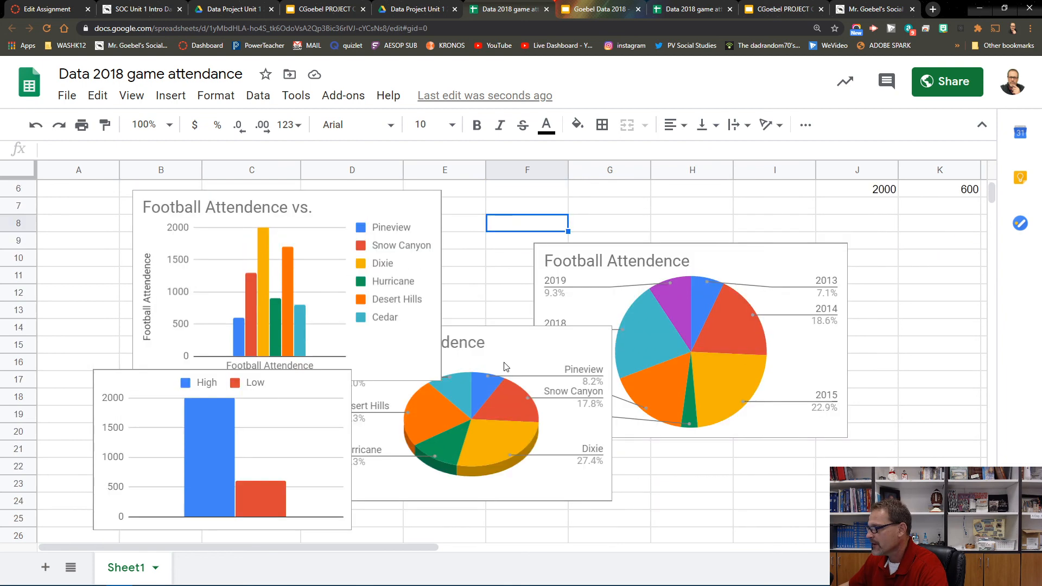
left_click(365, 245)
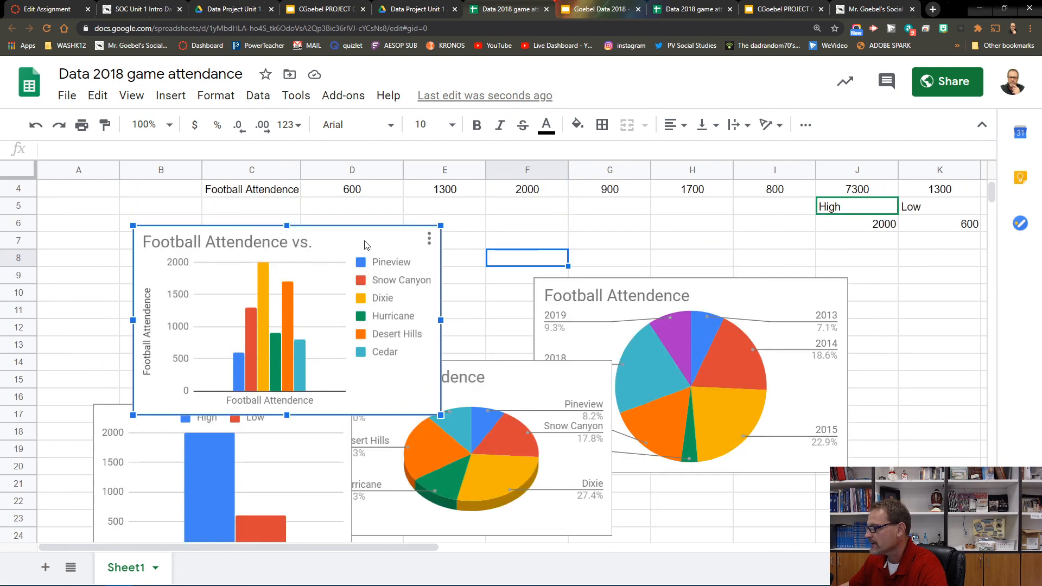
left_click_drag(366, 245, 878, 264)
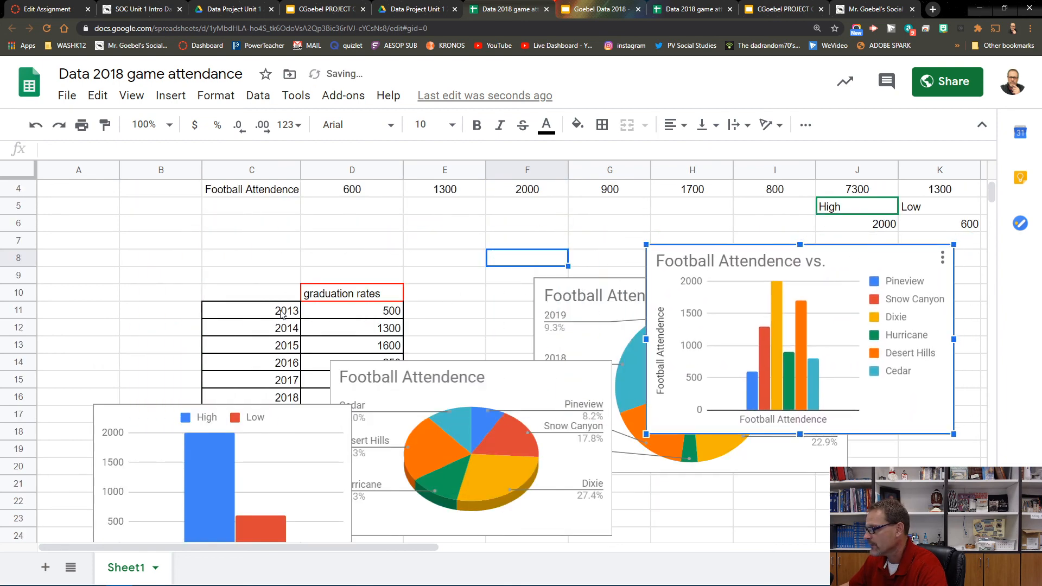
Step: Move the 3D pie chart to the right, just below the school attendance column chart
left_click(504, 386)
left_click_drag(504, 385, 739, 386)
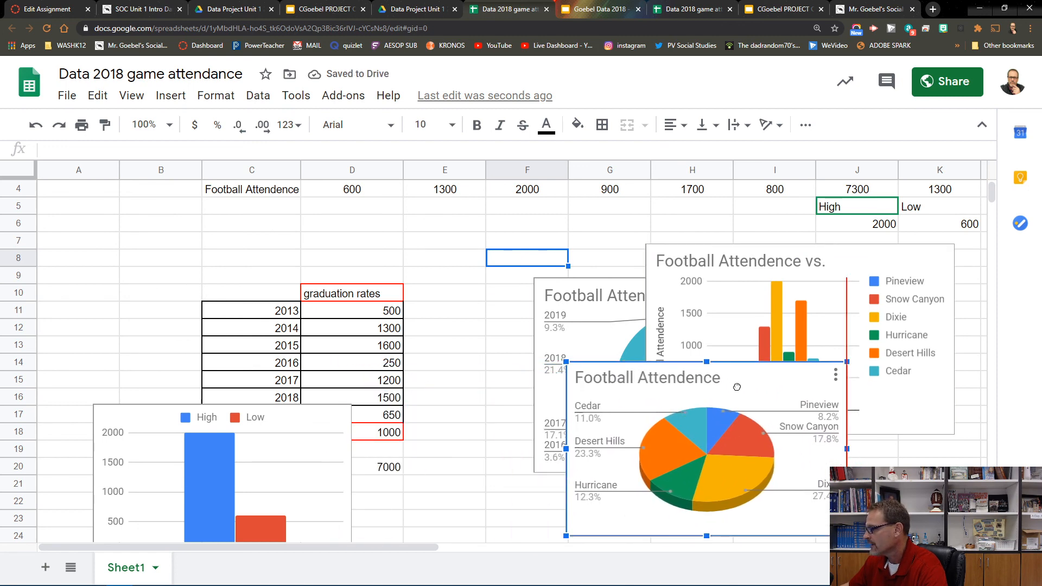
left_click(267, 300)
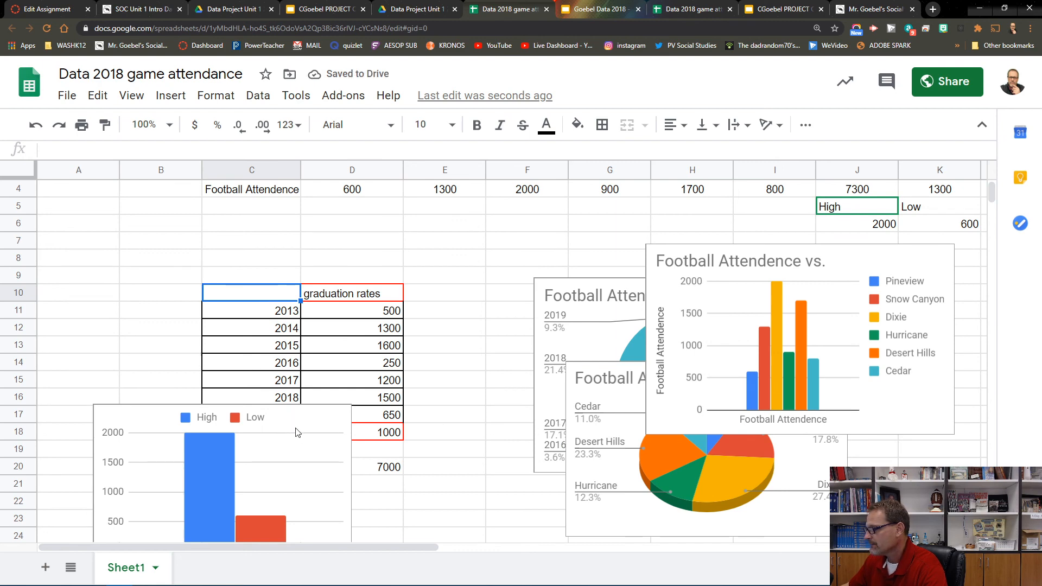
Step: Move the High/Low column chart to the right, overlapping the lower part of the 3D pie chart
scroll(302, 436, "down", 1)
left_click(302, 436)
left_click_drag(282, 410, 680, 382)
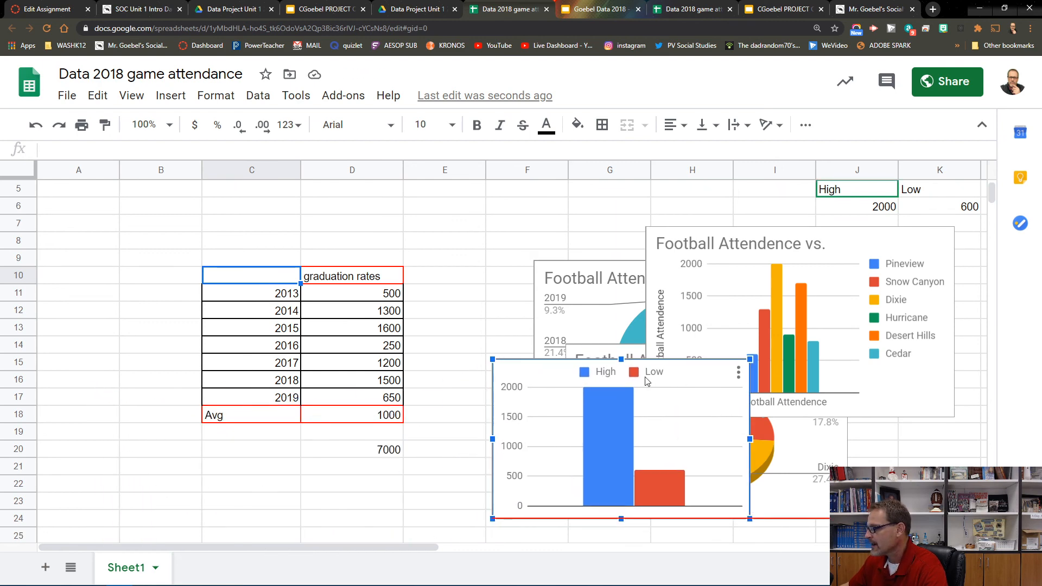
Step: Try to select and drag the graduation rates table to a new spot
left_click_drag(191, 258, 415, 469)
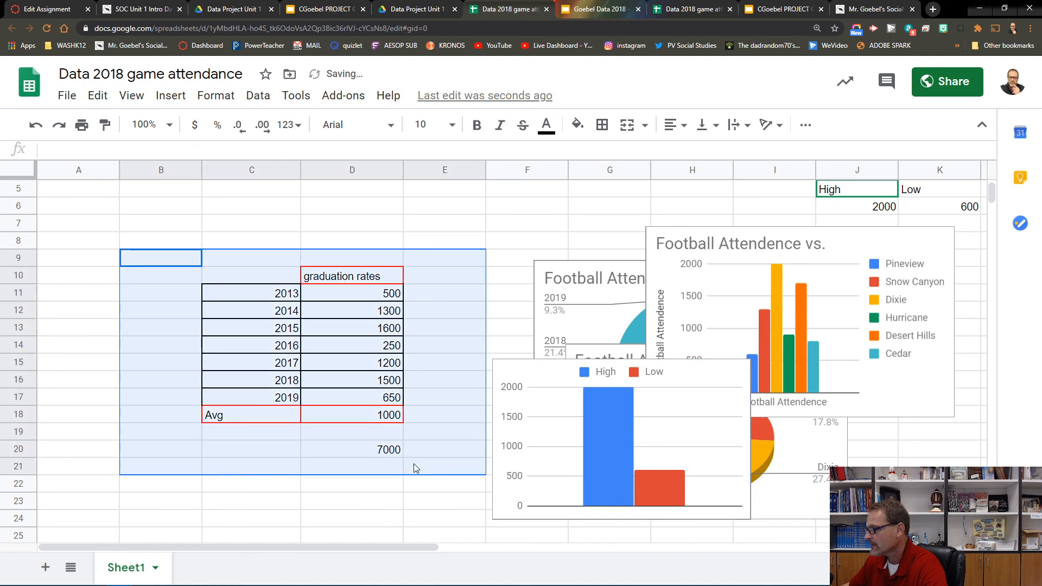
left_click_drag(251, 292, 379, 433)
left_click(216, 279)
left_click_drag(234, 281, 158, 245)
left_click(269, 312)
left_click_drag(237, 275, 376, 450)
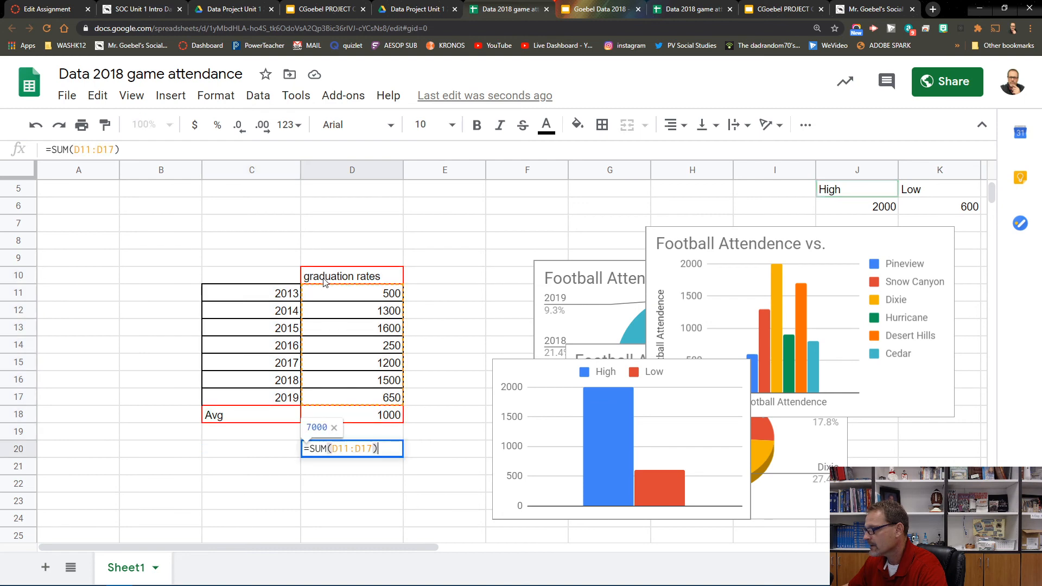
left_click(389, 502)
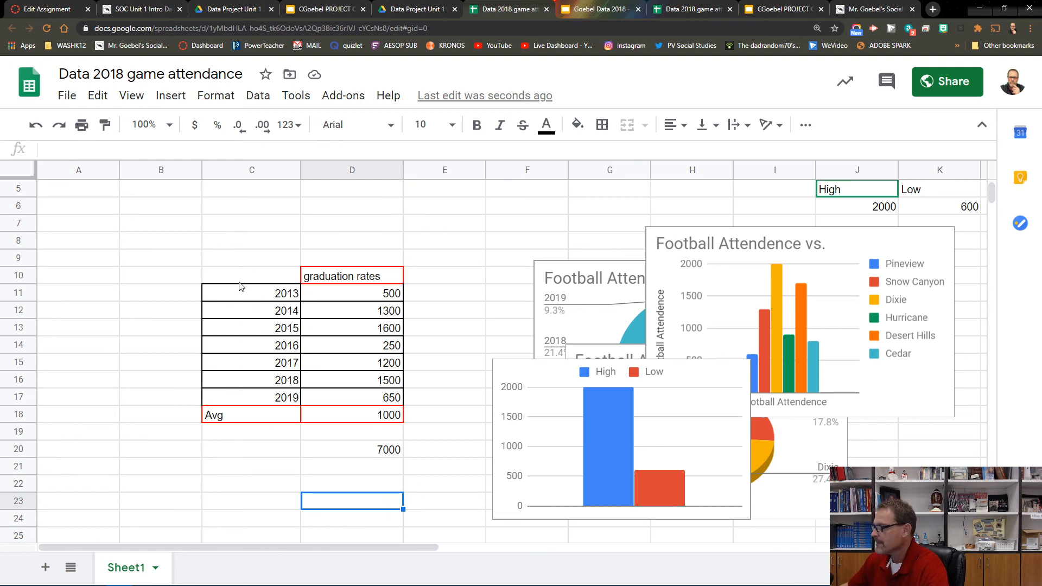
Step: Copy the graduation rates table from C10:D20 and paste it starting at cell B6
scroll(424, 294, "up", 2)
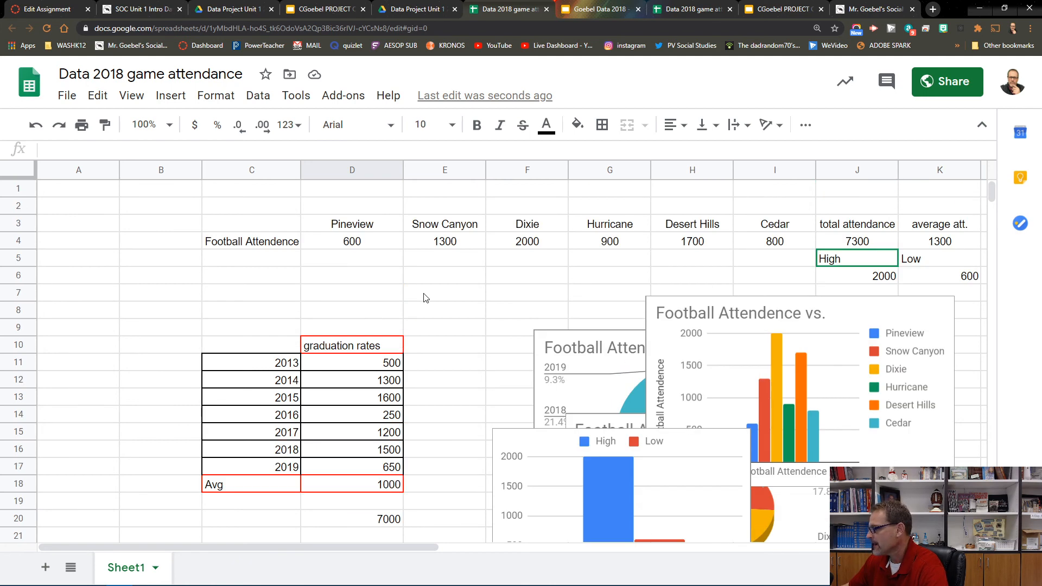
left_click_drag(211, 346, 380, 523)
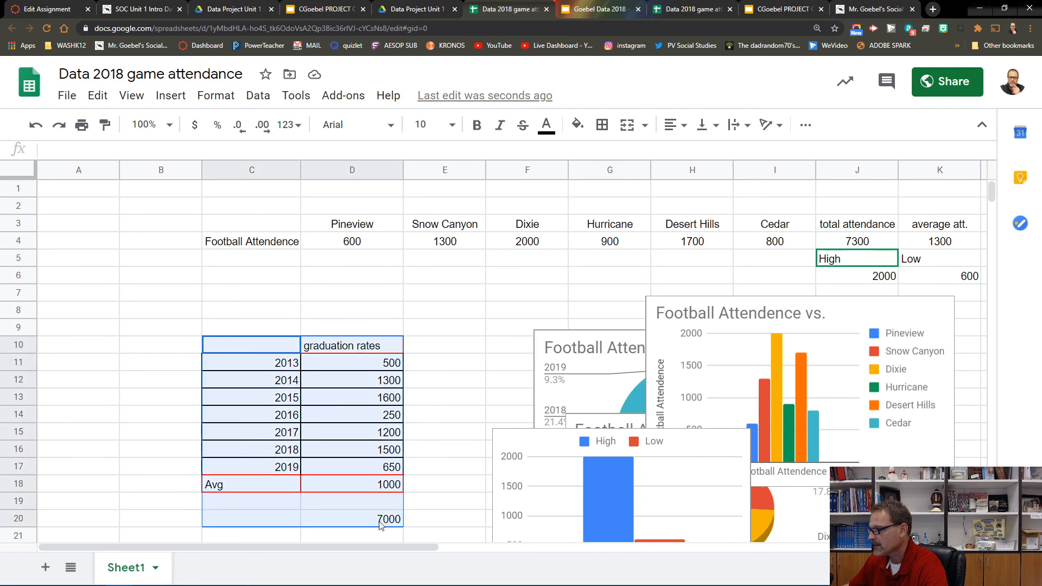
right_click(258, 397)
left_click(299, 144)
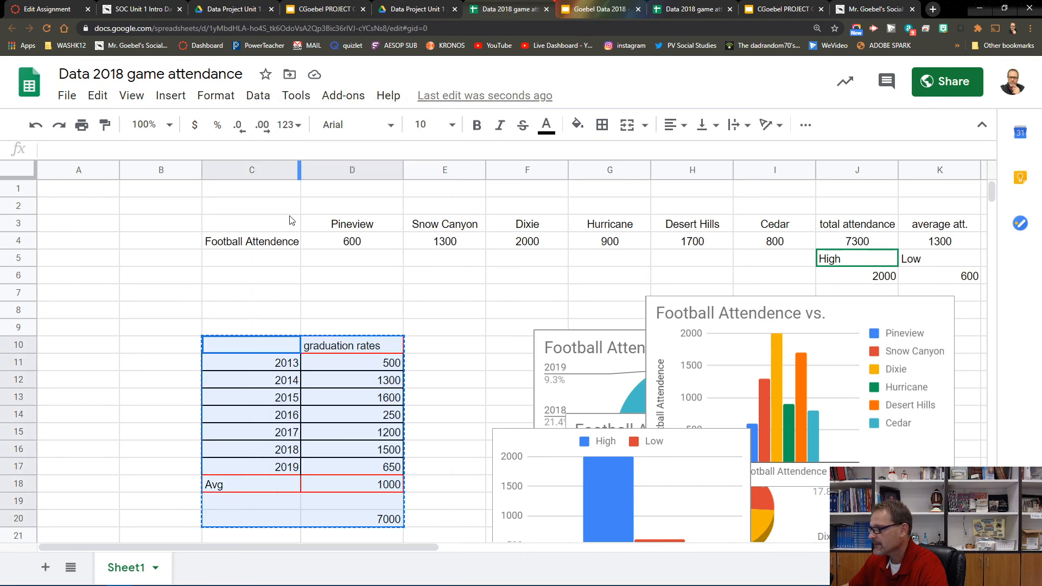
left_click_drag(233, 347, 184, 325)
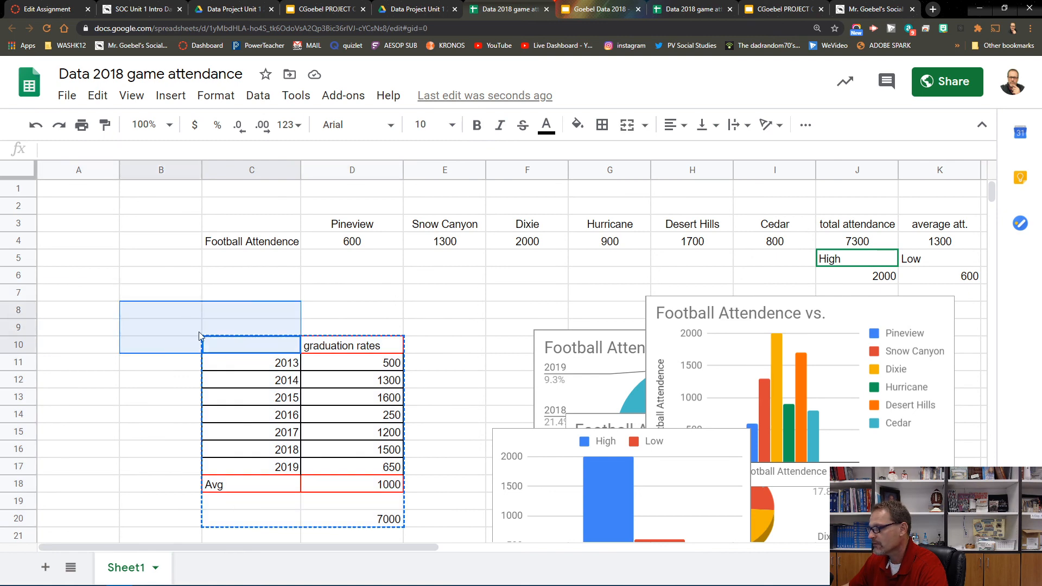
left_click(183, 317)
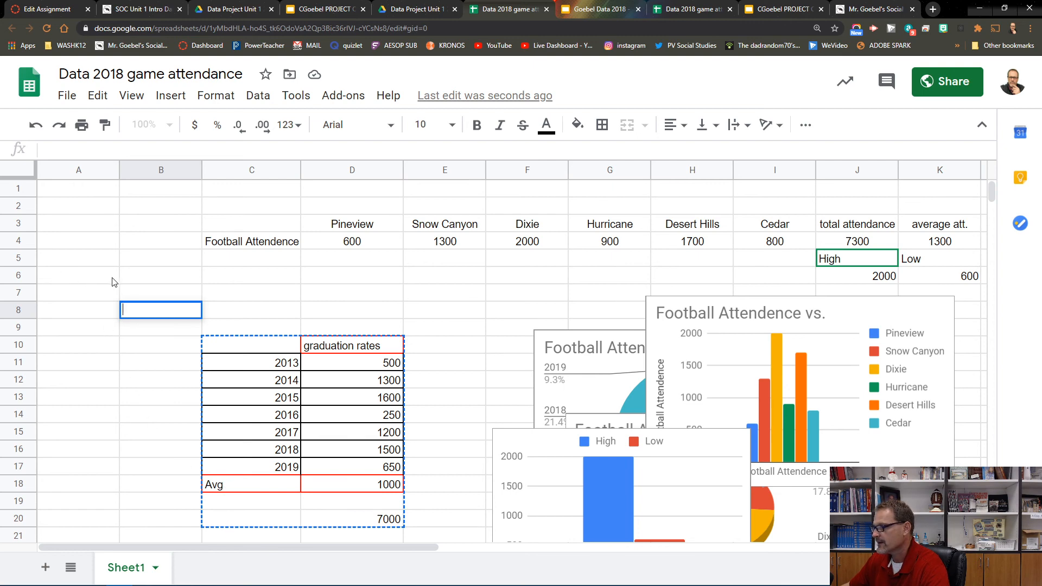
left_click_drag(131, 280, 222, 456)
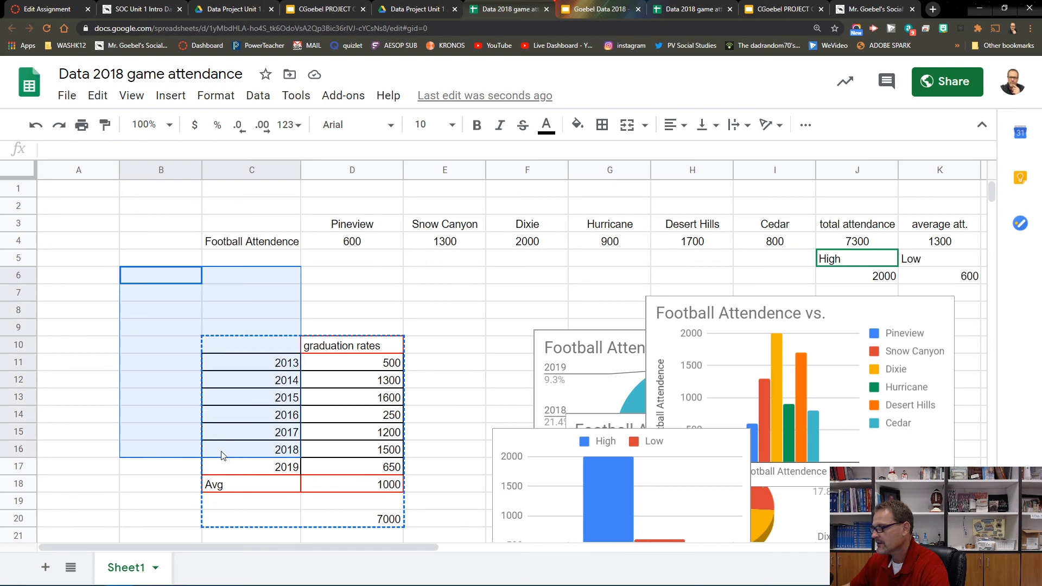
right_click(163, 390)
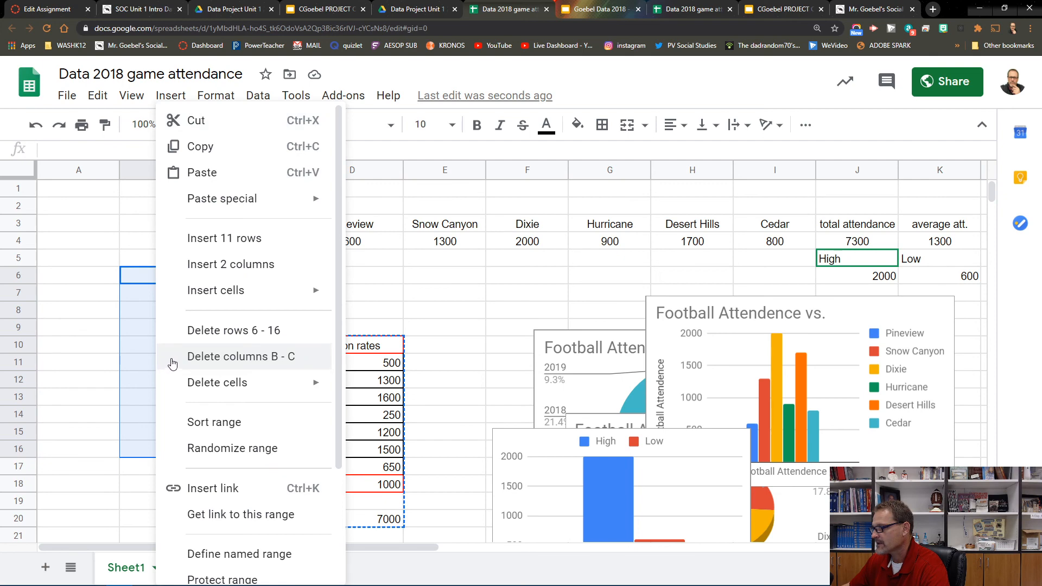
left_click(217, 173)
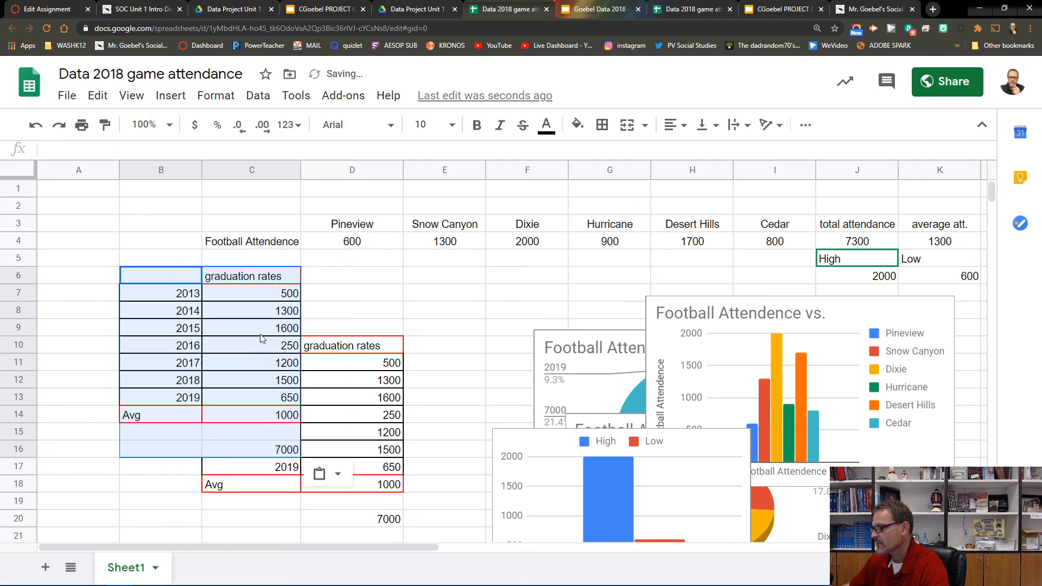
left_click(435, 474)
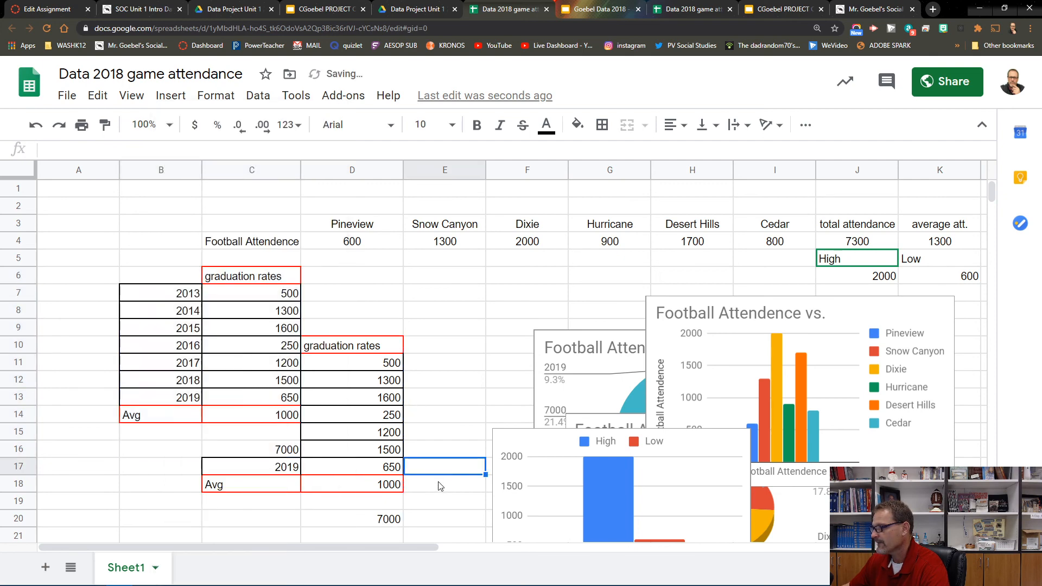
Step: Clear the leftover graduation rates cells D10:D17
left_click(333, 347)
left_click_drag(334, 347, 348, 476)
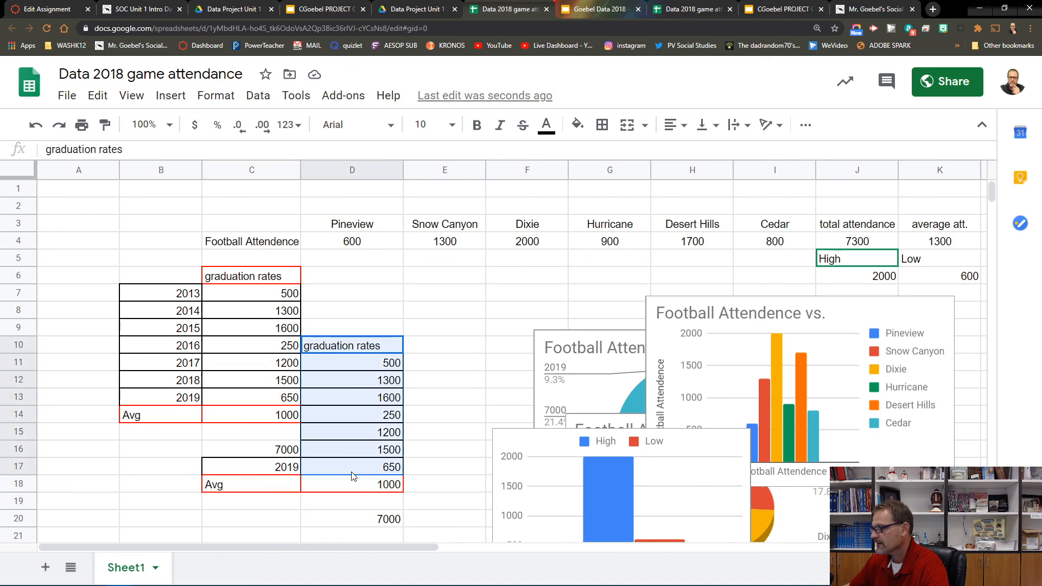
key("Delete")
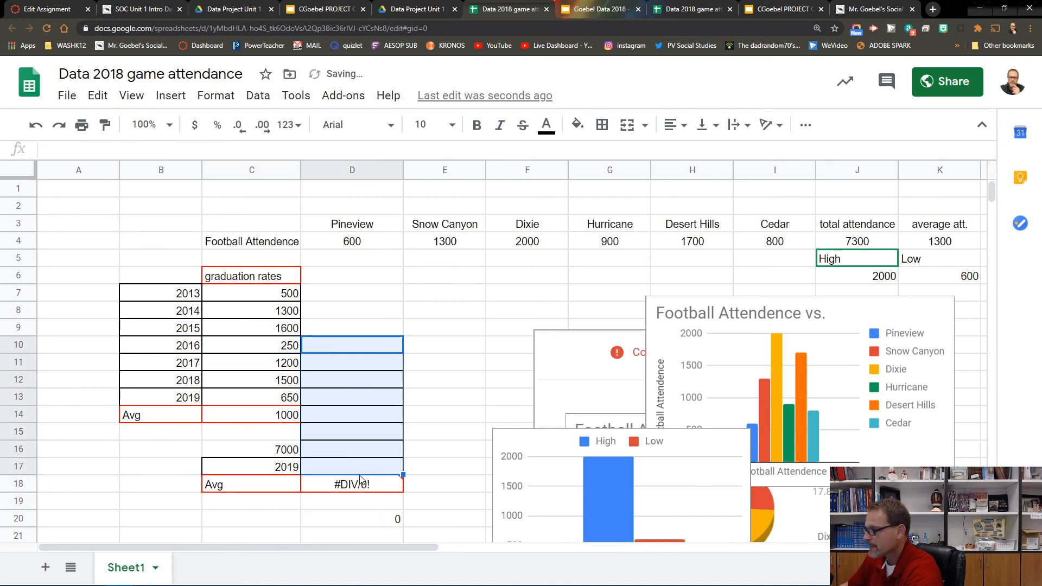
Step: Clear the leftover cells C16:C18 and D18 below the copied graduation rates table
left_click_drag(241, 450, 249, 483)
key("Delete")
left_click(353, 489)
key("Delete")
left_click(438, 492)
left_click_drag(338, 344, 346, 480)
double_click(347, 482)
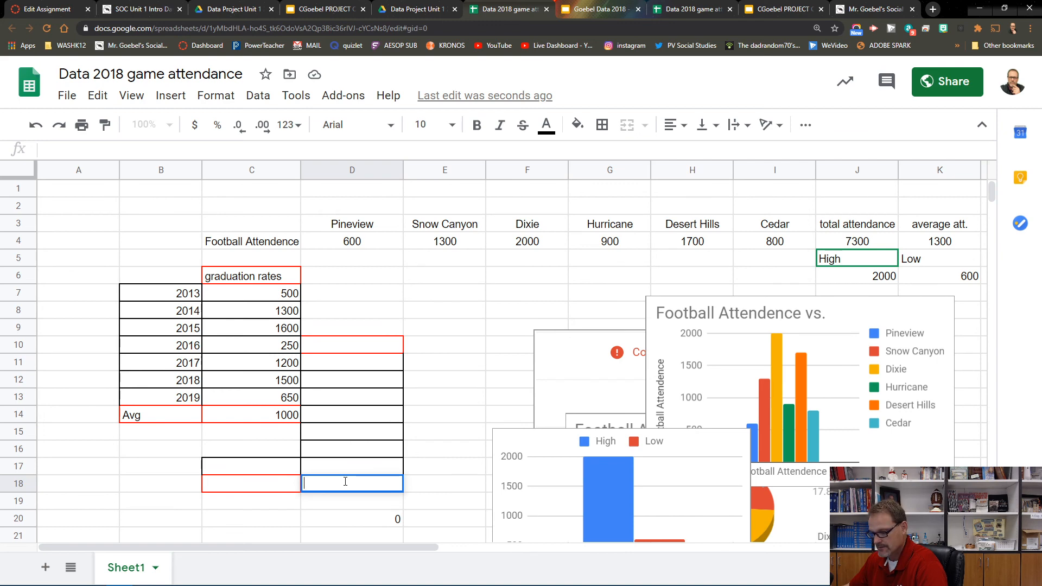
left_click(360, 523)
Step: Undo the recent edits to restore the graduation rates table to C10:D18 and the High/Low chart's earlier position
key("ctrl+z")
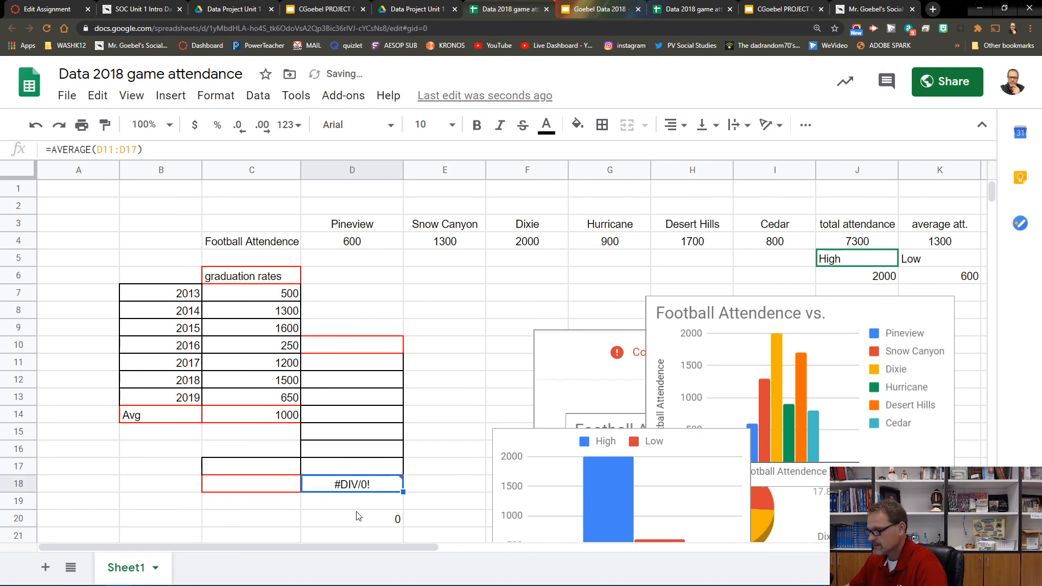
key("ctrl+z")
key("ctrl+z")
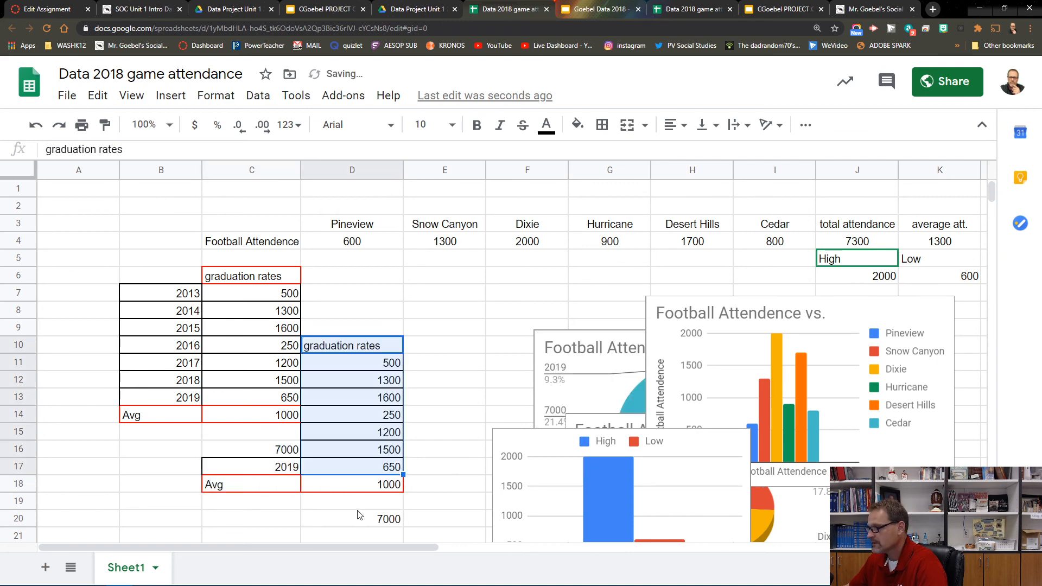
key("ctrl+z")
key("ctrl+z")
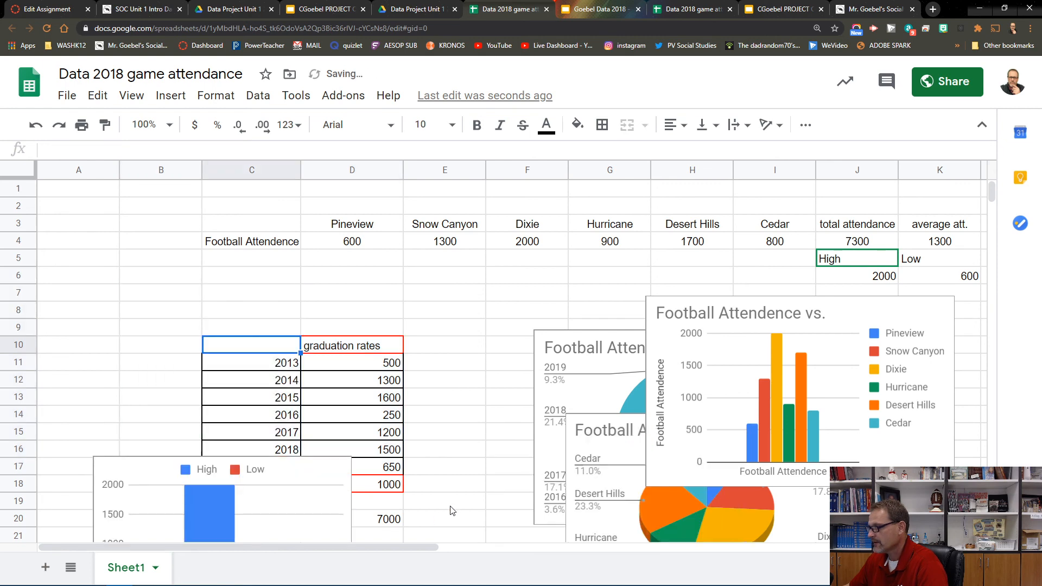
left_click(432, 482)
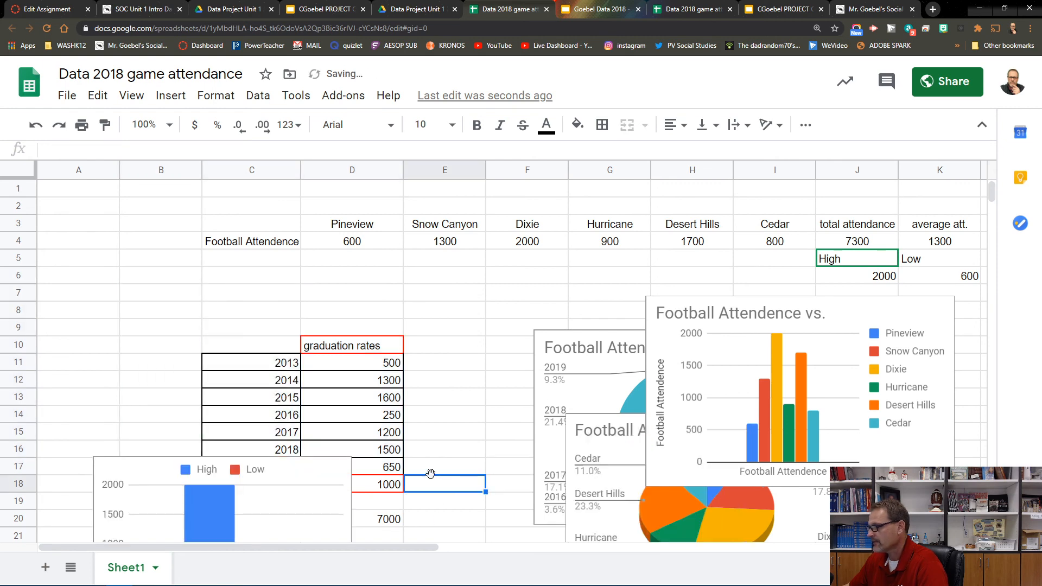
Step: Move the High/Low column chart to the right of the graduation rates table, below the Football Attendence column chart
left_click(309, 467)
scroll(309, 466, "down", 2)
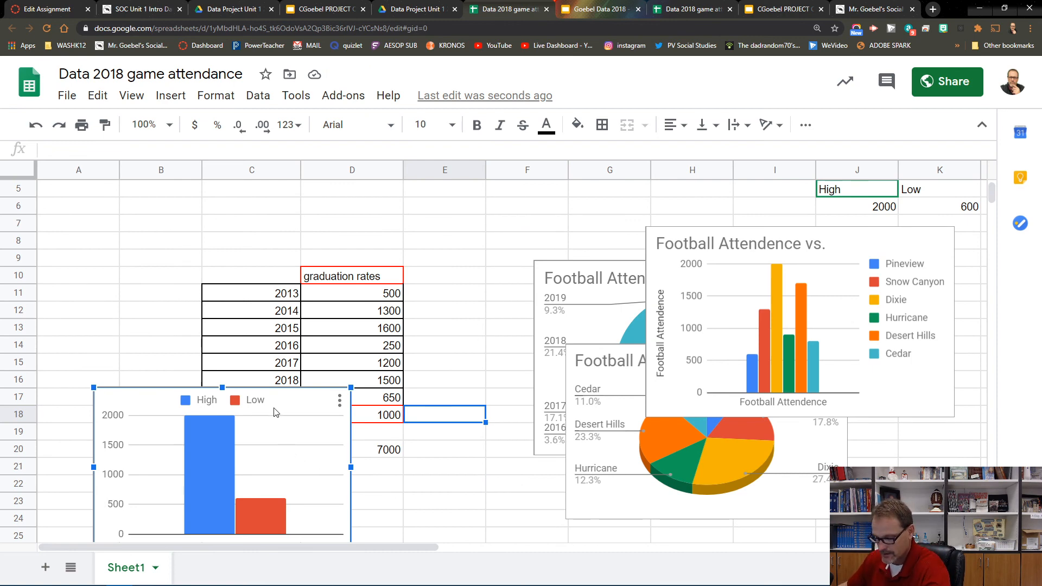
left_click_drag(280, 406, 728, 375)
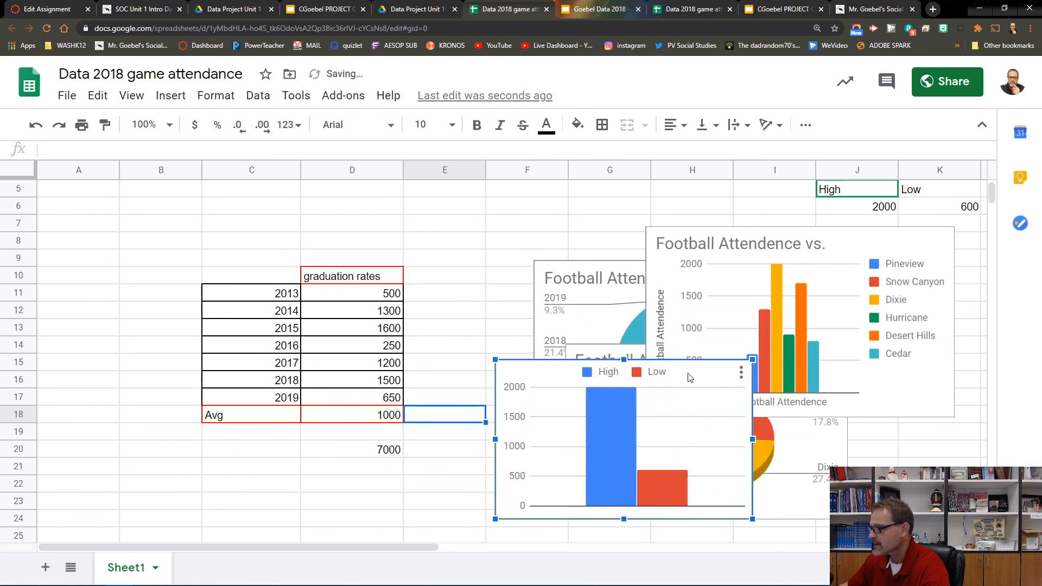
left_click(289, 448)
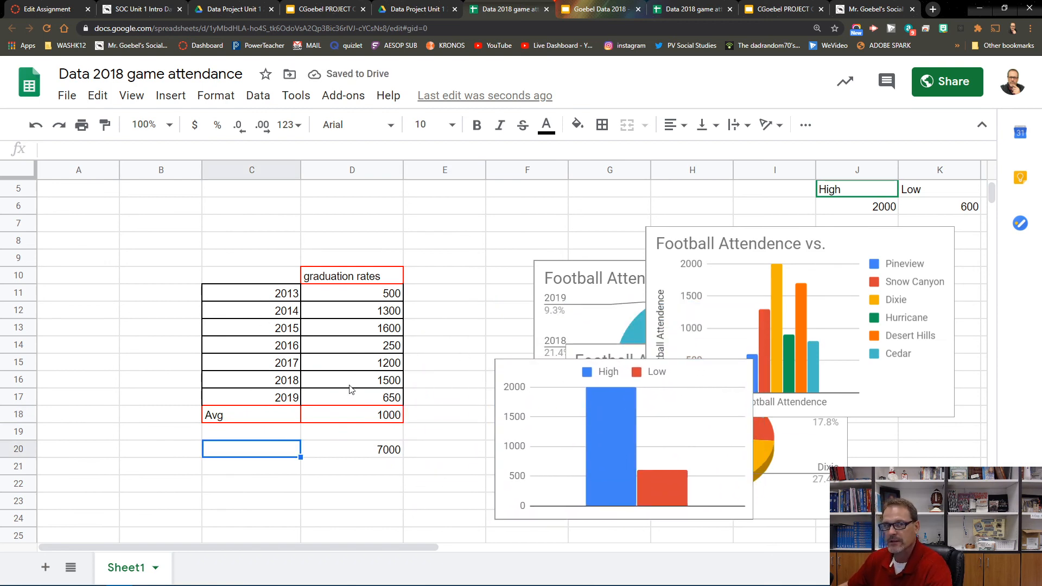
Step: Examine the formulas in D20, D18 and J6 and browse the list of available functions
left_click(382, 452)
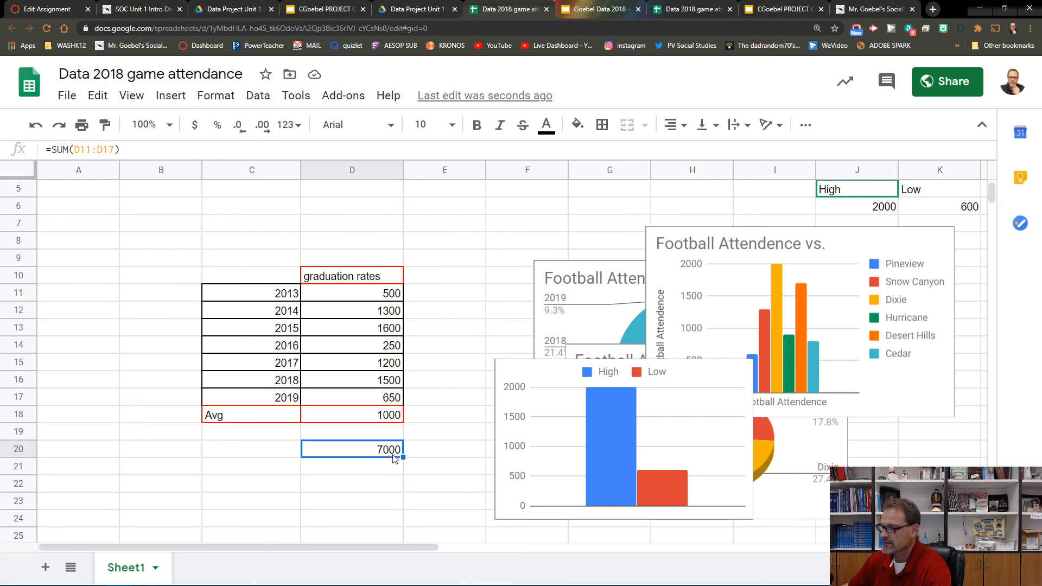
left_click(394, 420)
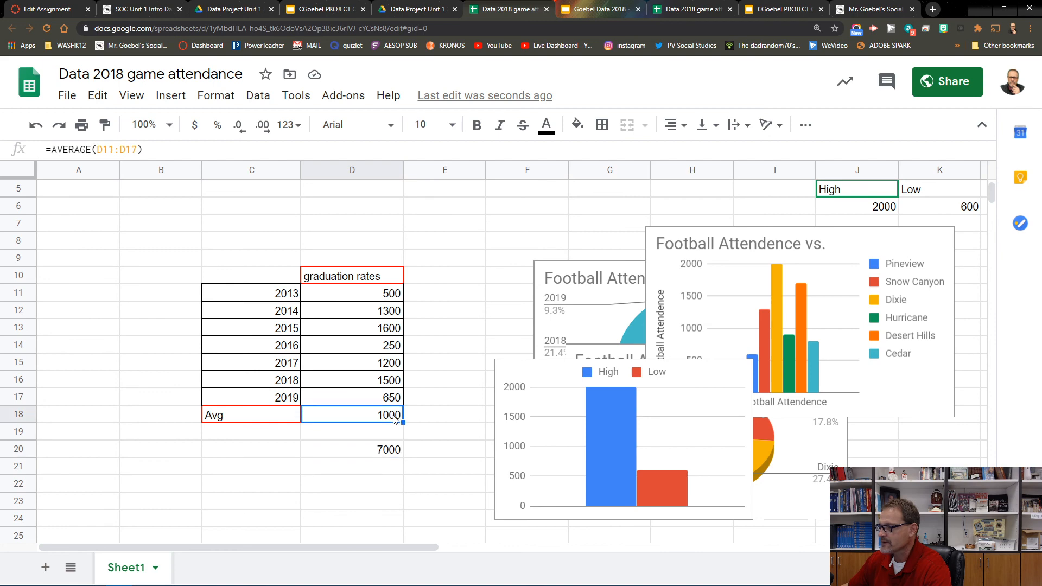
double_click(92, 149)
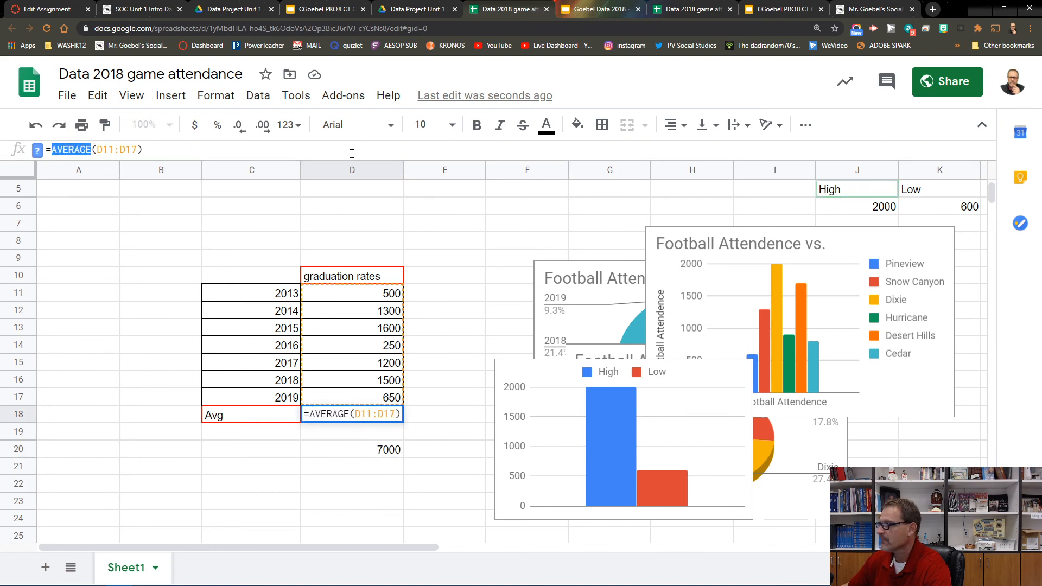
left_click(806, 126)
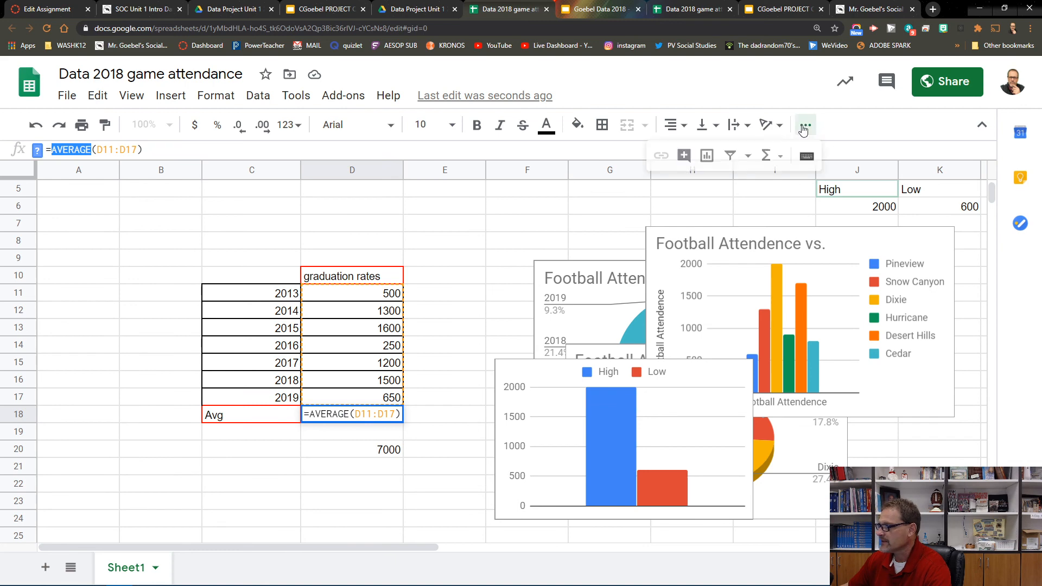
left_click(776, 162)
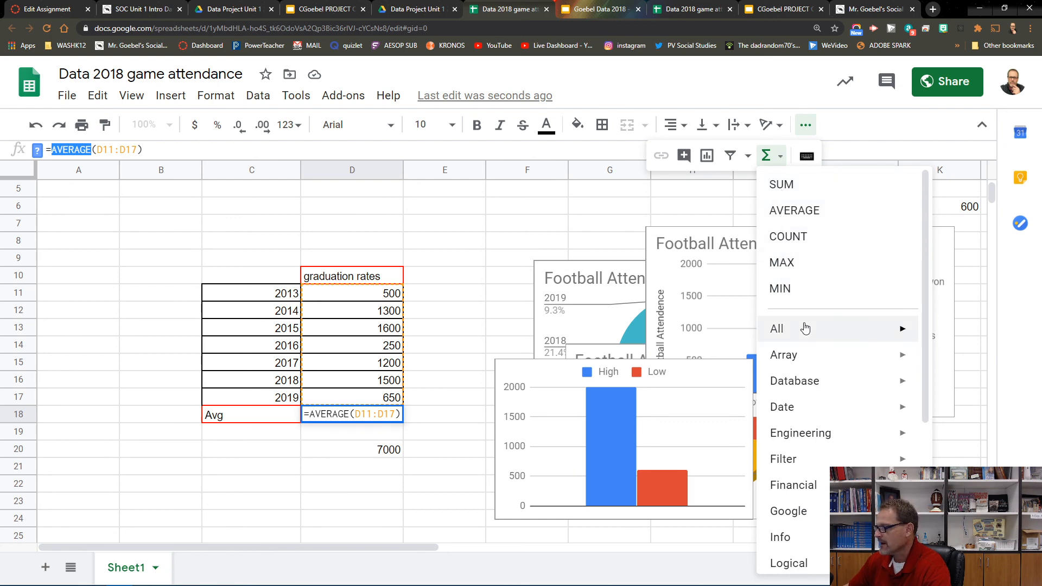
mouse_move(802, 328)
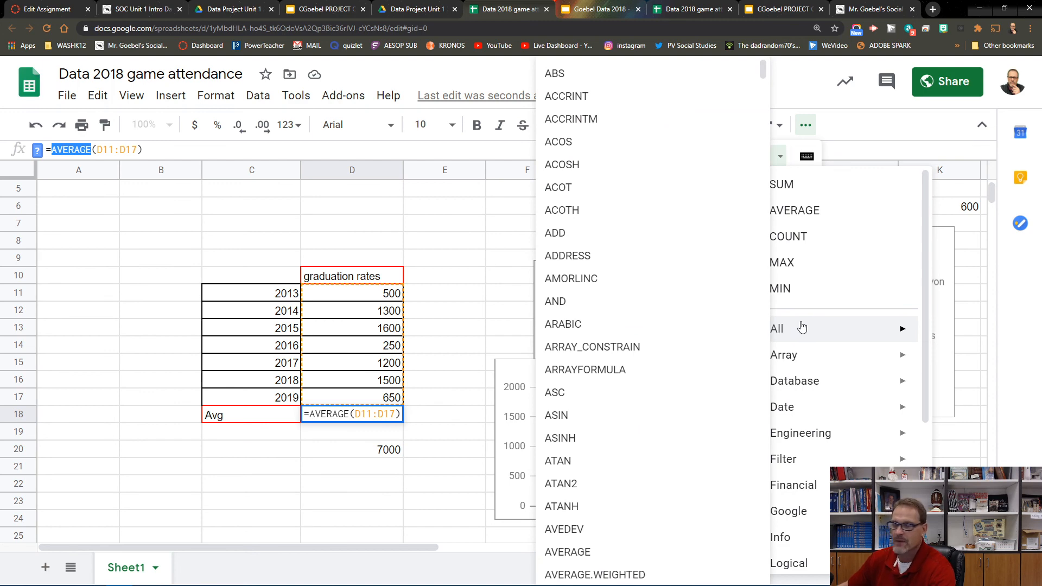
left_click(453, 266)
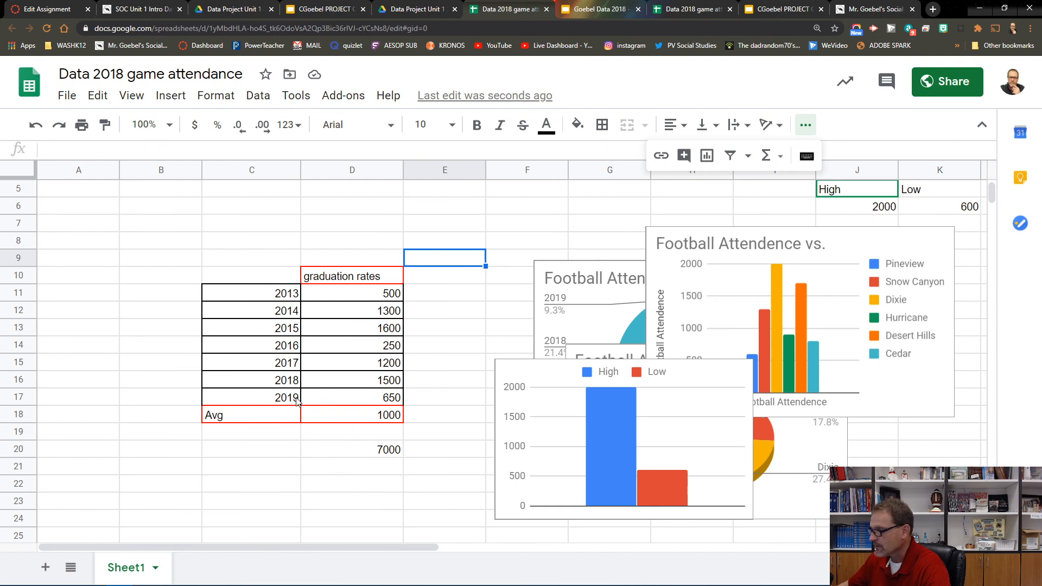
scroll(277, 409, "up", 2)
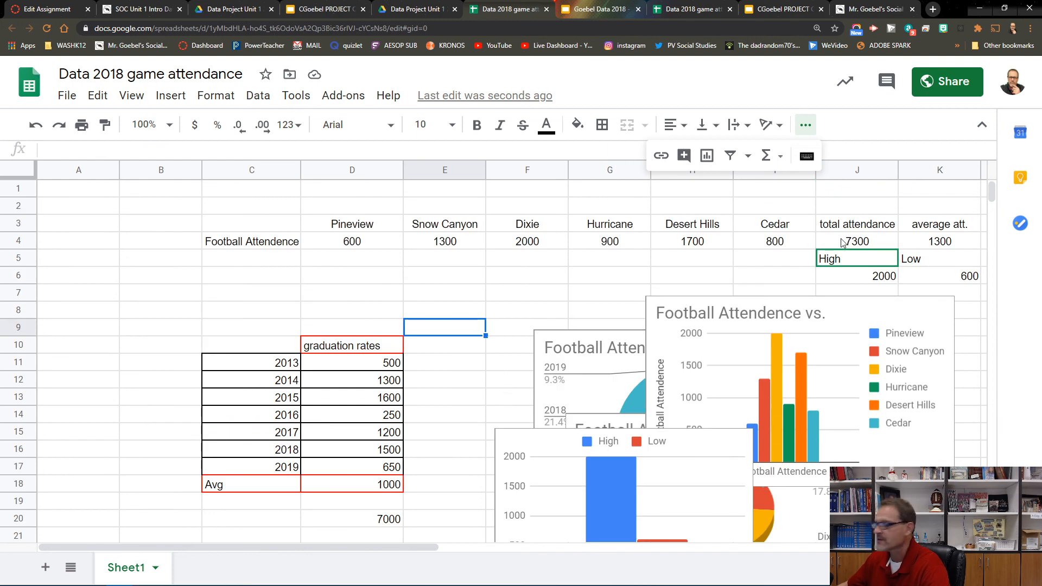
left_click(782, 277)
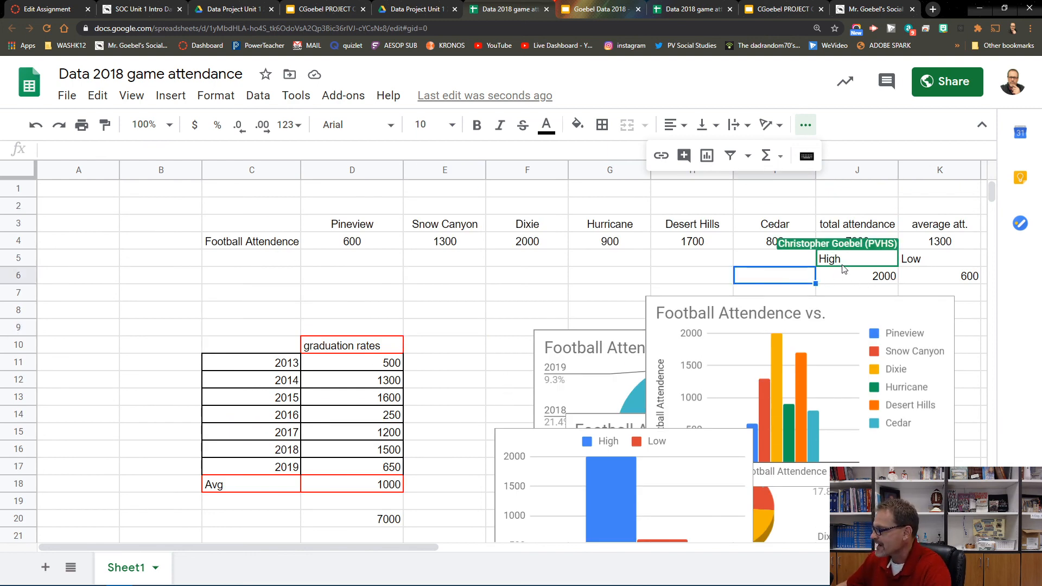
left_click(871, 278)
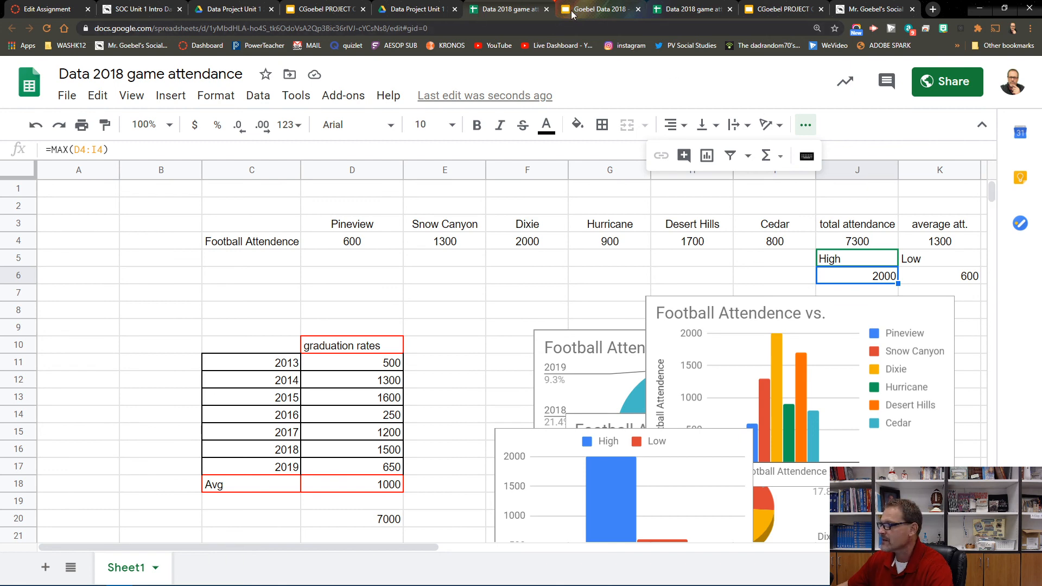
Step: Open the Goebel Data 2018 presentation from Drive and go to slide 2
left_click(408, 11)
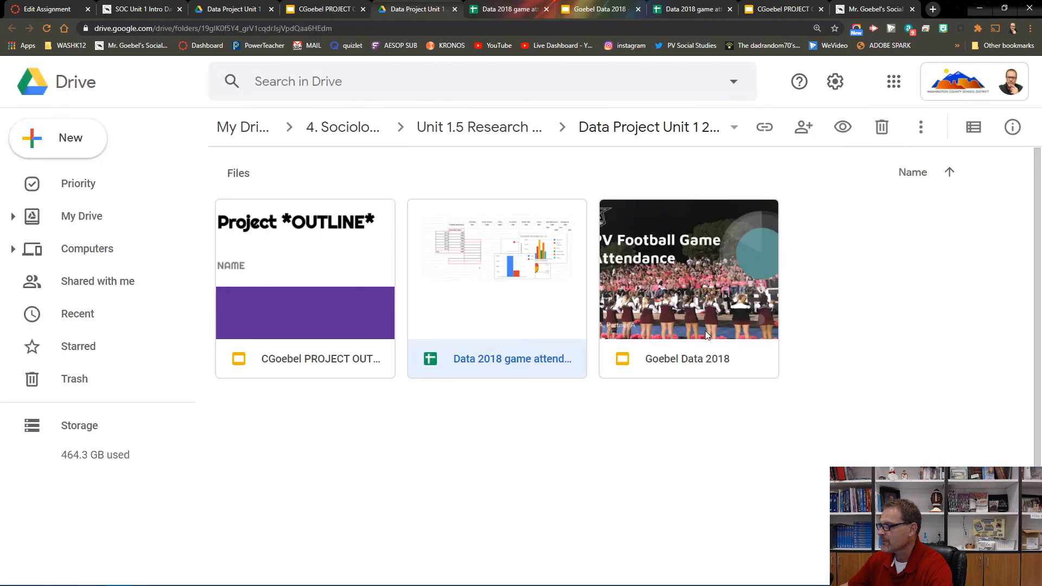
double_click(670, 302)
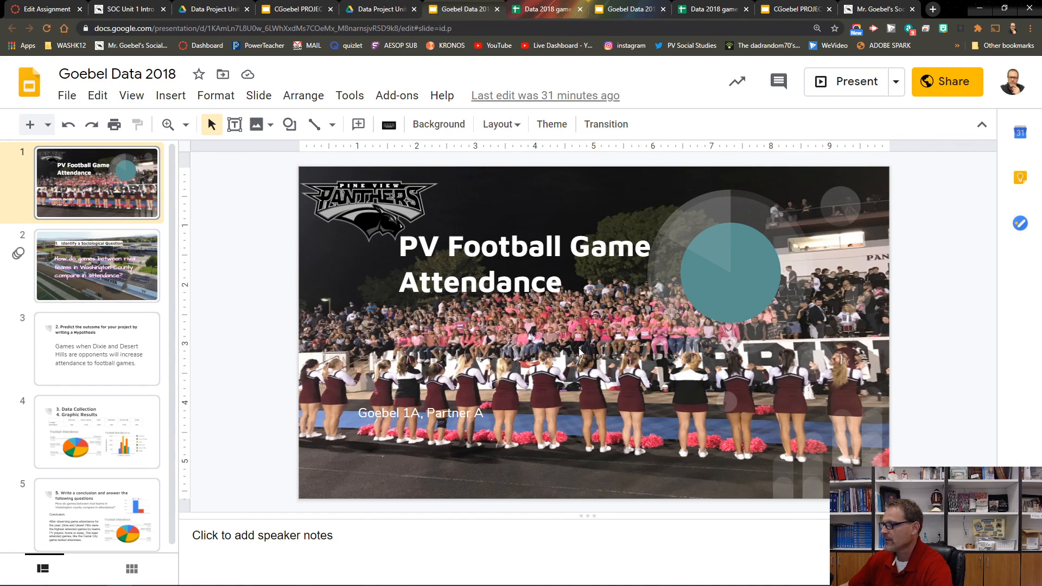
left_click(122, 291)
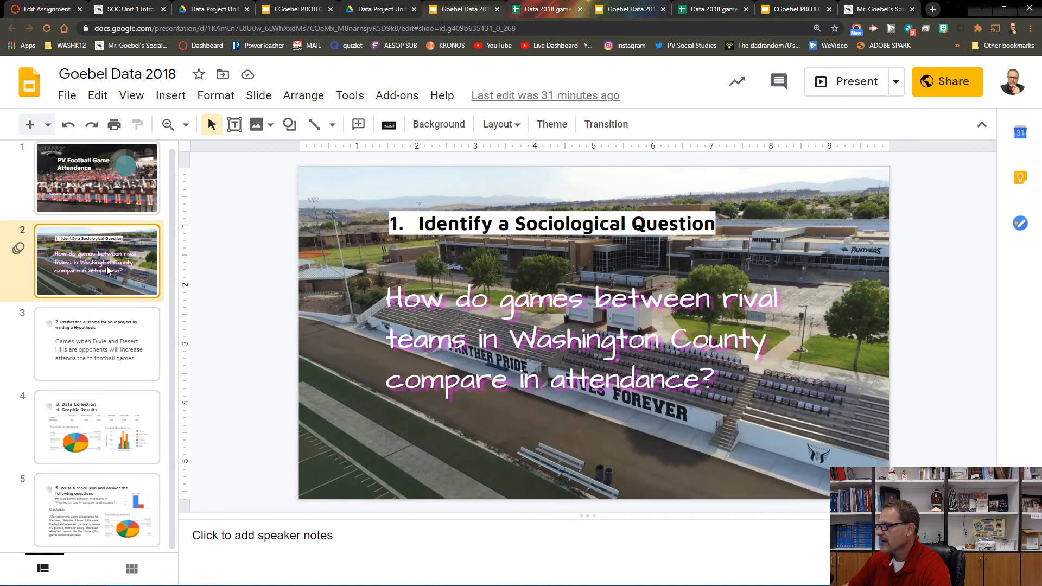
Step: Enlarge the sociological question text on slide 2 to 44 pt
left_click(481, 369)
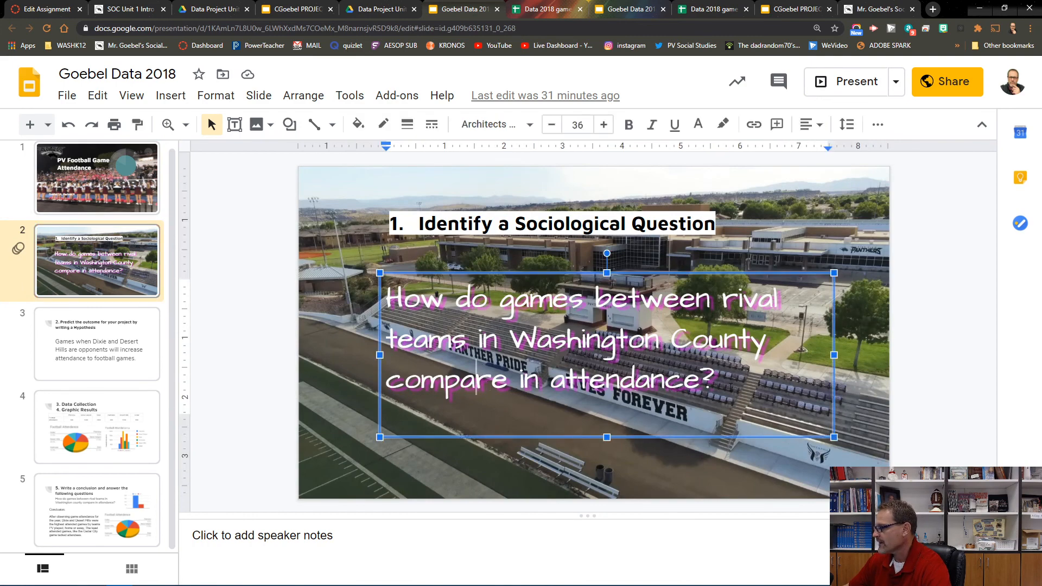
left_click_drag(732, 387, 383, 293)
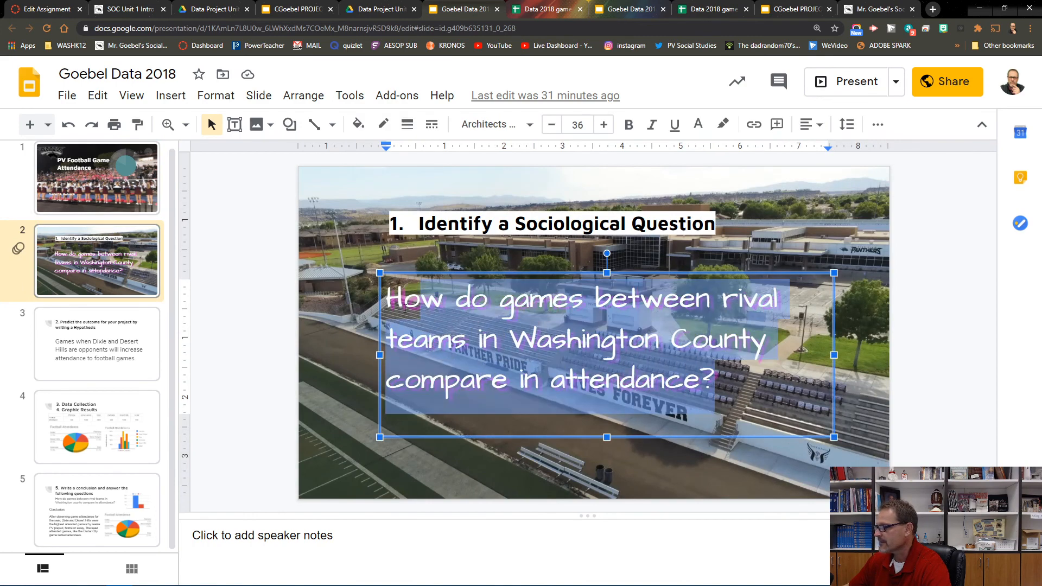
left_click(604, 124)
left_click(604, 125)
left_click(604, 124)
left_click(604, 125)
left_click(604, 125)
left_click(604, 125)
left_click(604, 125)
left_click(604, 124)
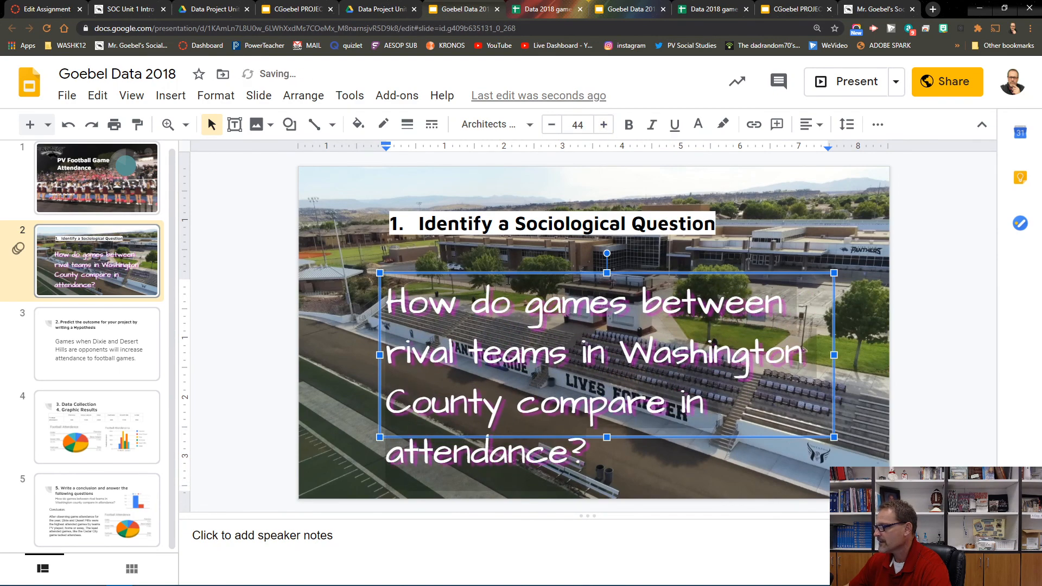
Step: Widen the question text box to the left and shift it slightly right so the text fits three lines
left_click_drag(379, 273, 332, 265)
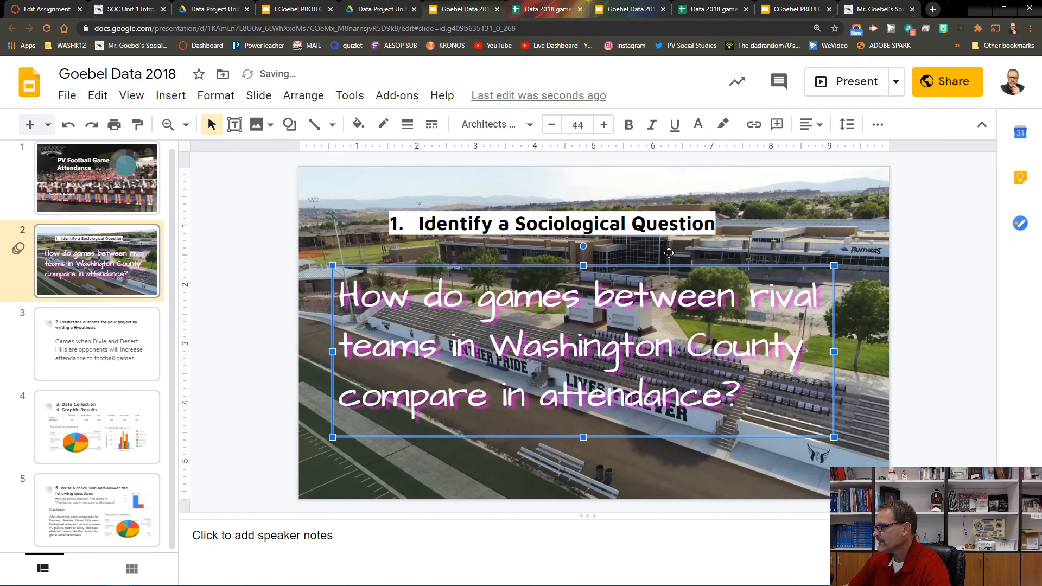
left_click_drag(580, 423, 590, 421)
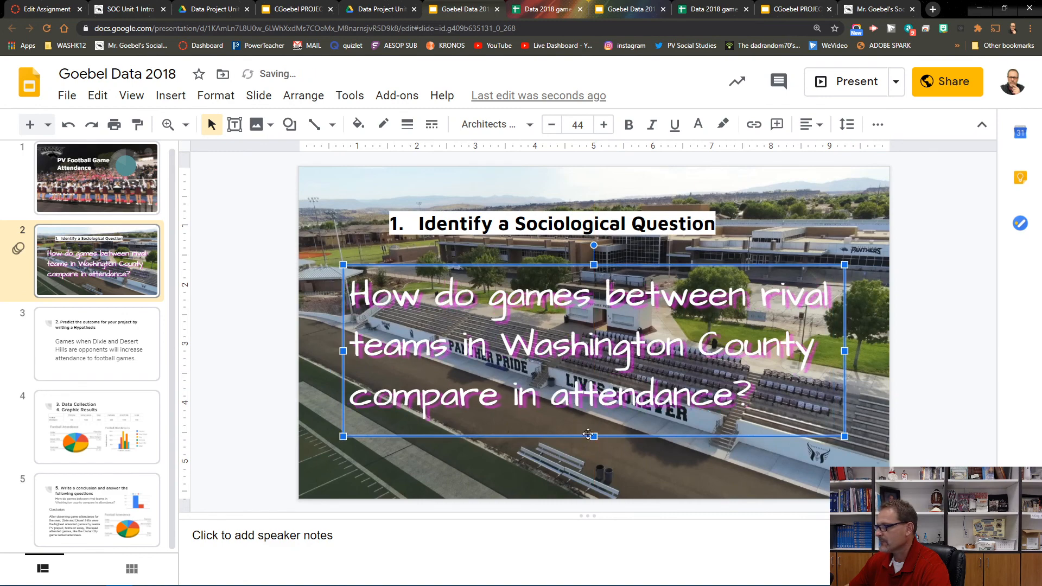
left_click(896, 466)
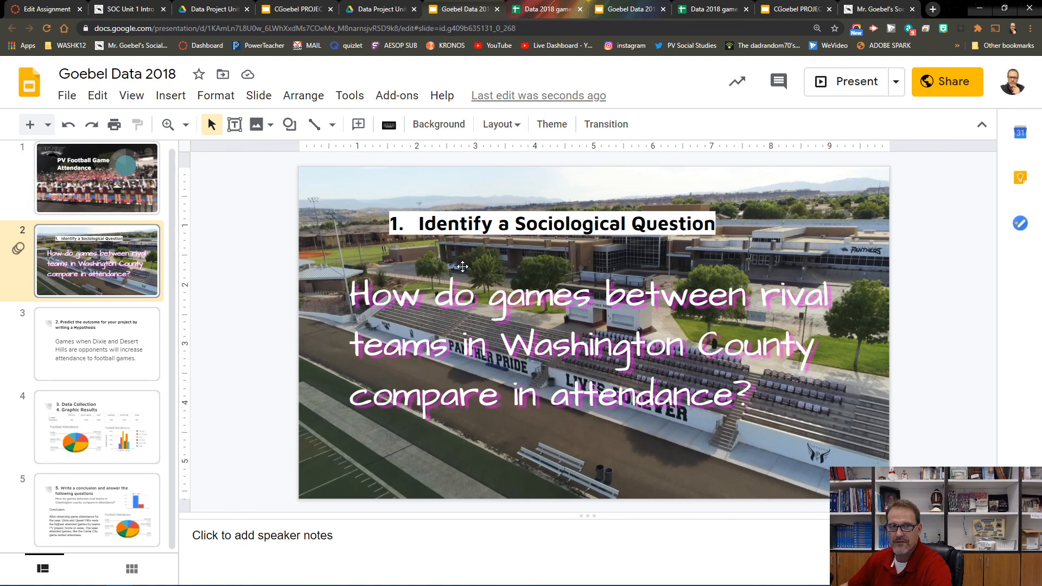
Step: Review slides 2 through 4 of the presentation
left_click(83, 358)
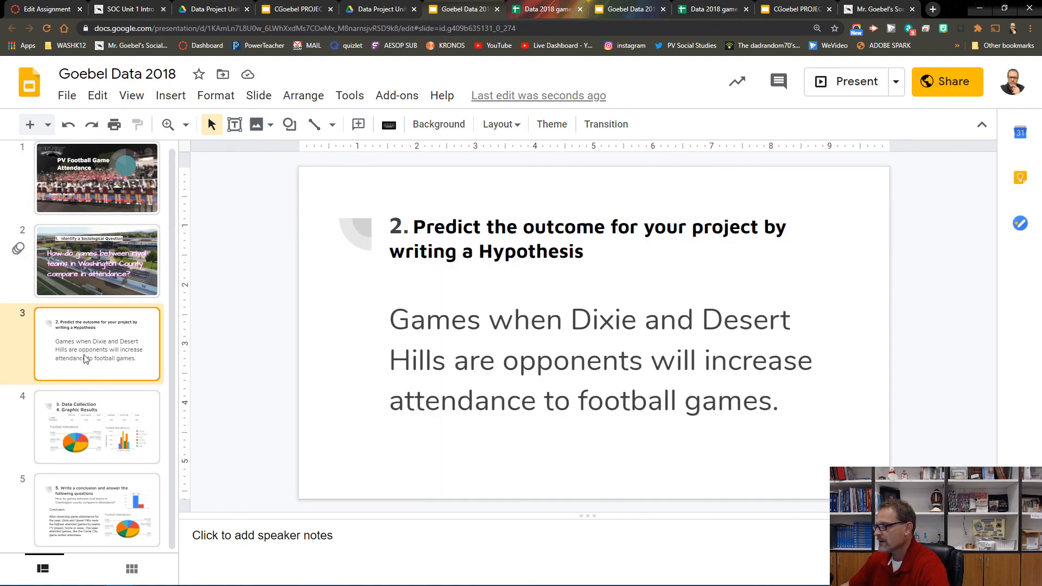
left_click(106, 274)
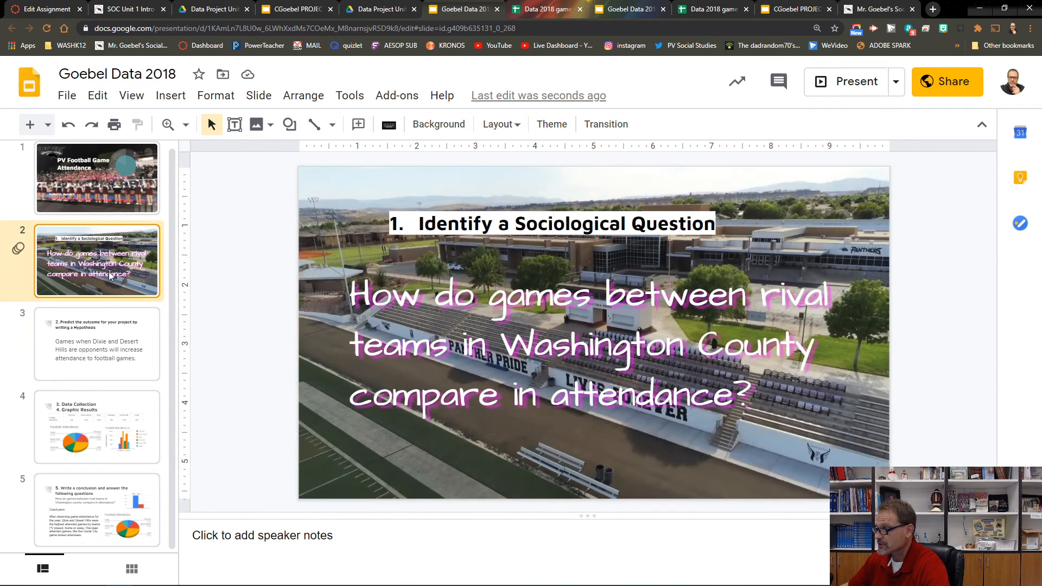
left_click(103, 366)
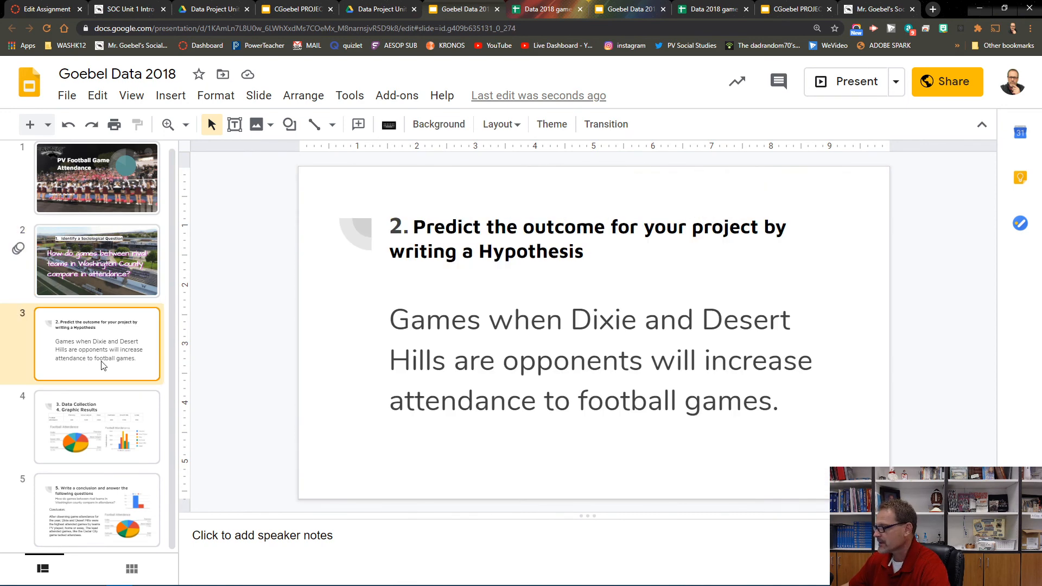
left_click(121, 407)
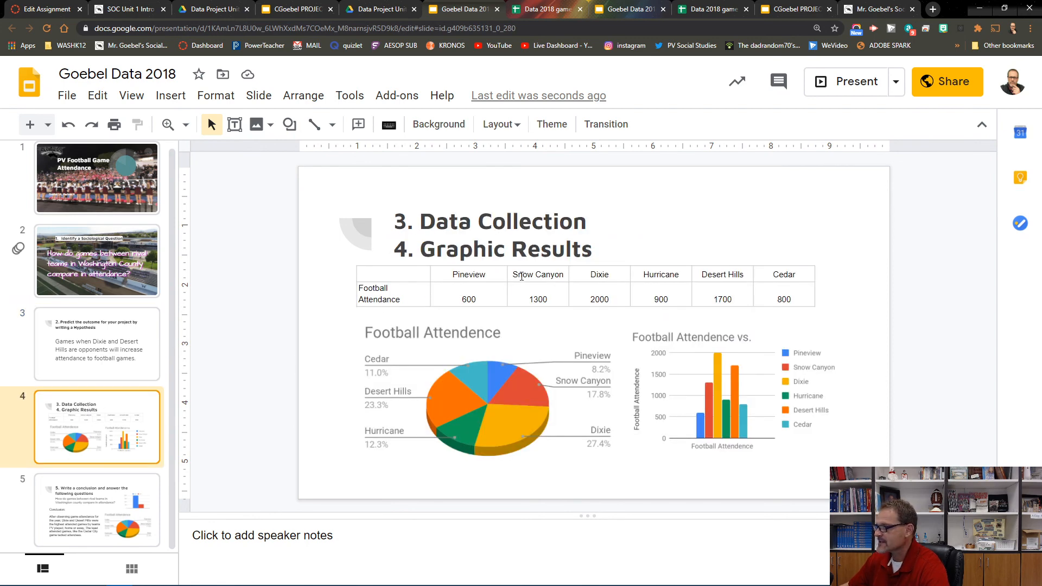
Step: Copy the football attendance table C3:K4 from the Data 2018 game attendance sheet
left_click(547, 9)
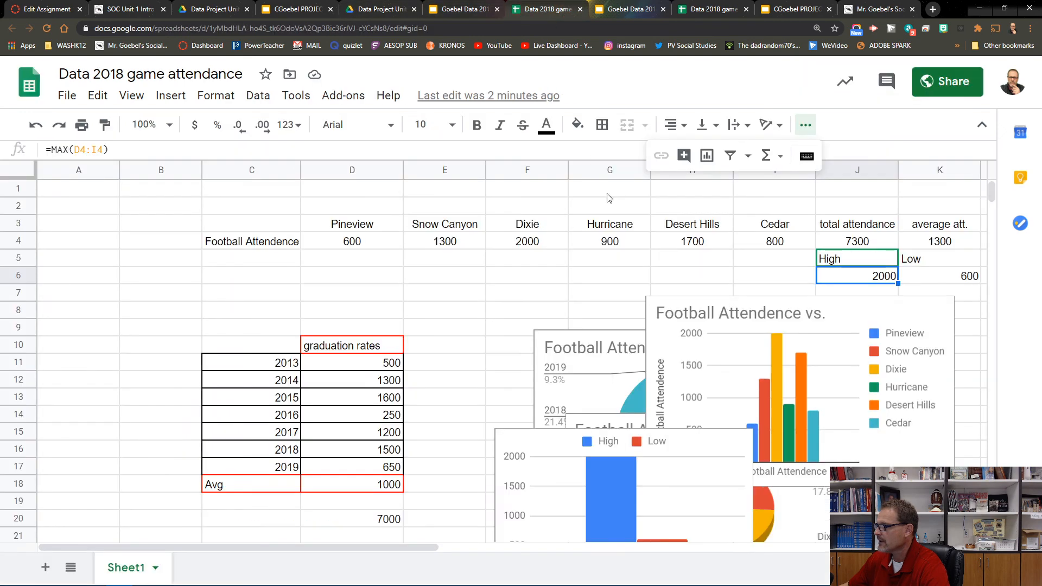
left_click_drag(222, 210, 353, 229)
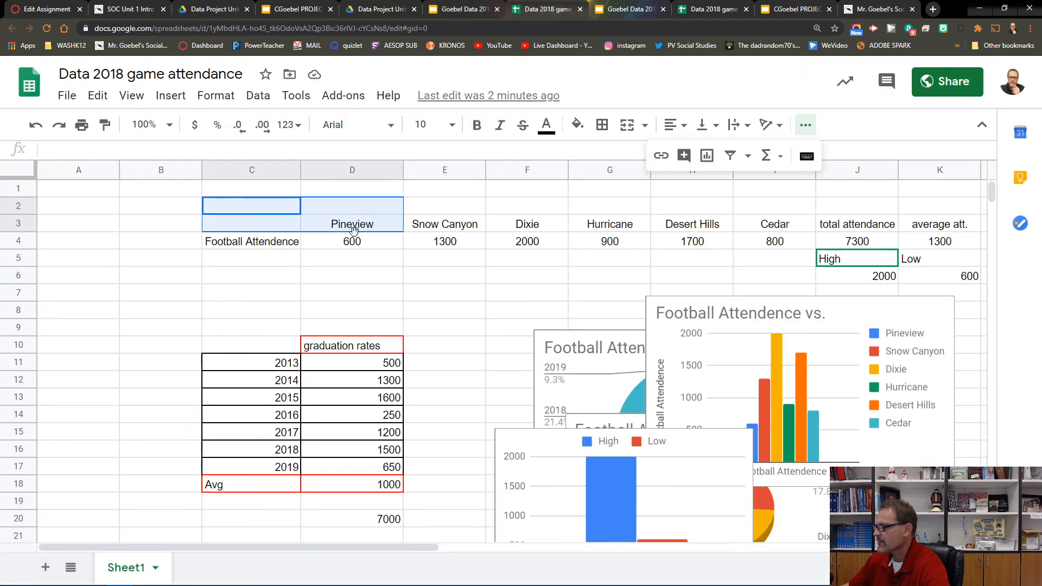
left_click(252, 259)
left_click_drag(251, 224, 941, 236)
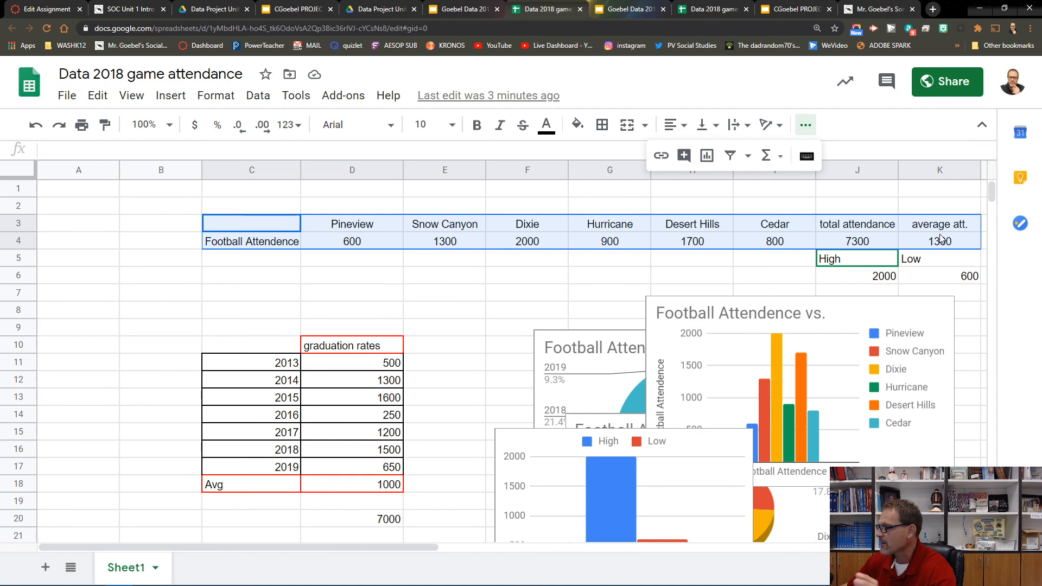
left_click_drag(939, 233, 939, 233)
right_click(644, 236)
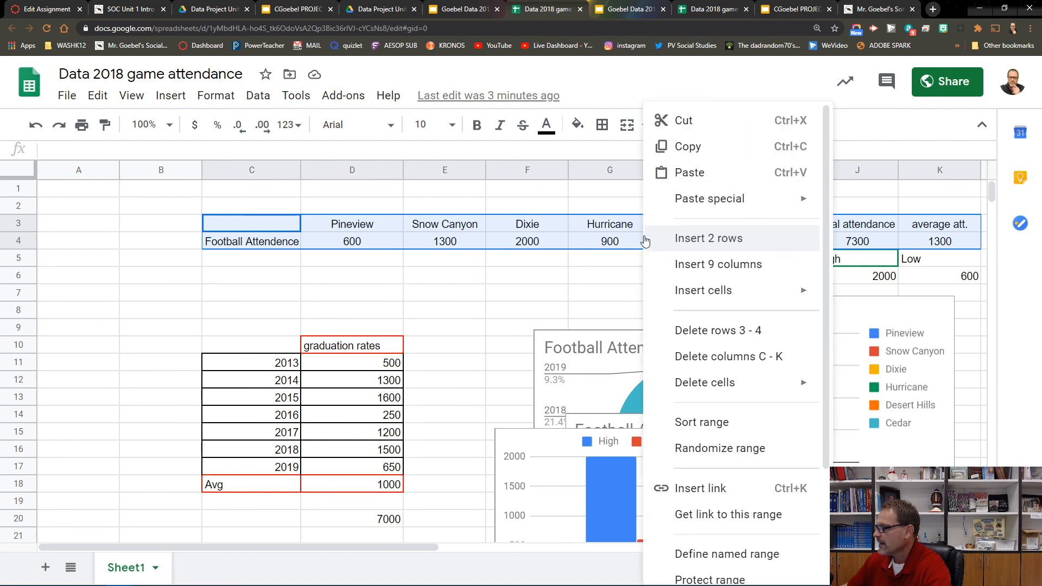
left_click(687, 148)
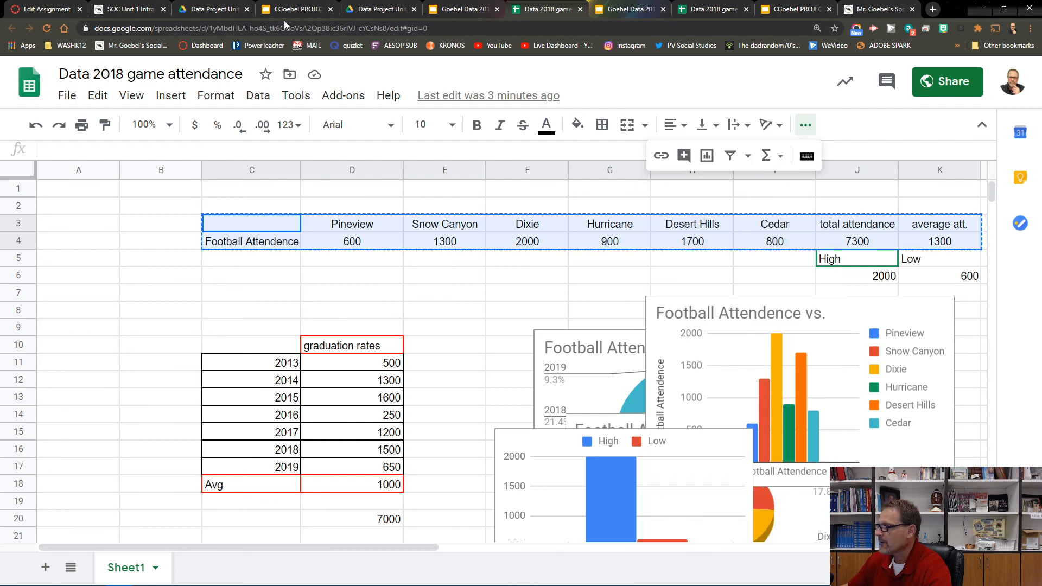
Step: Paste the copied attendance table into slide 4 of the presentation
left_click(480, 10)
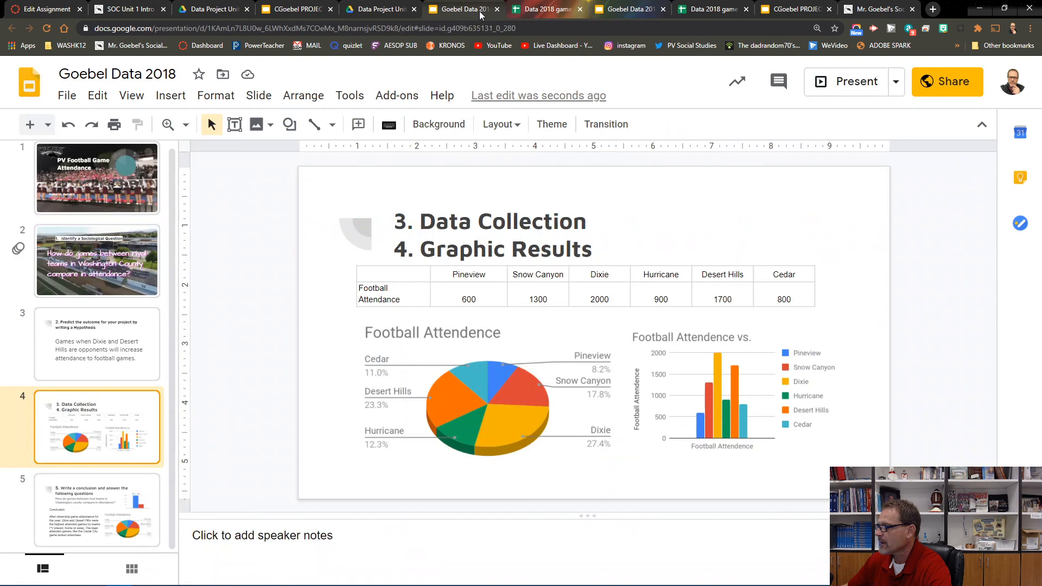
left_click(645, 224)
left_click(715, 192)
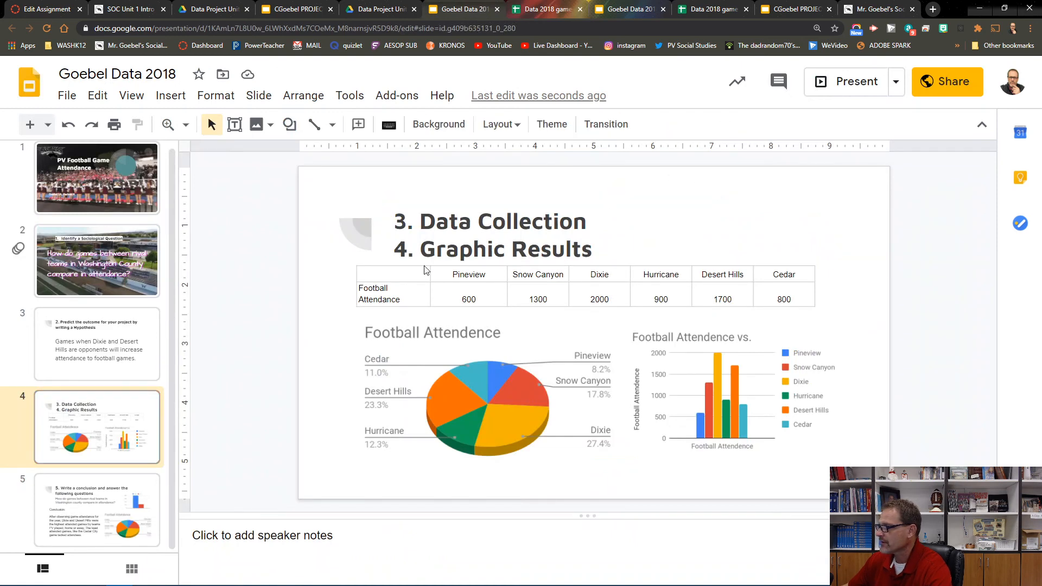
key("ctrl+v")
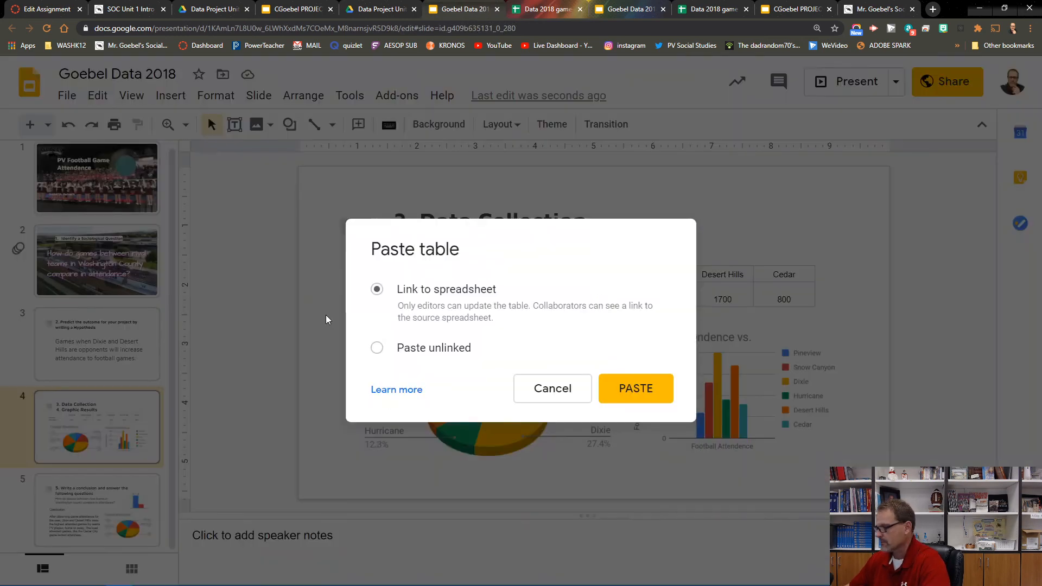